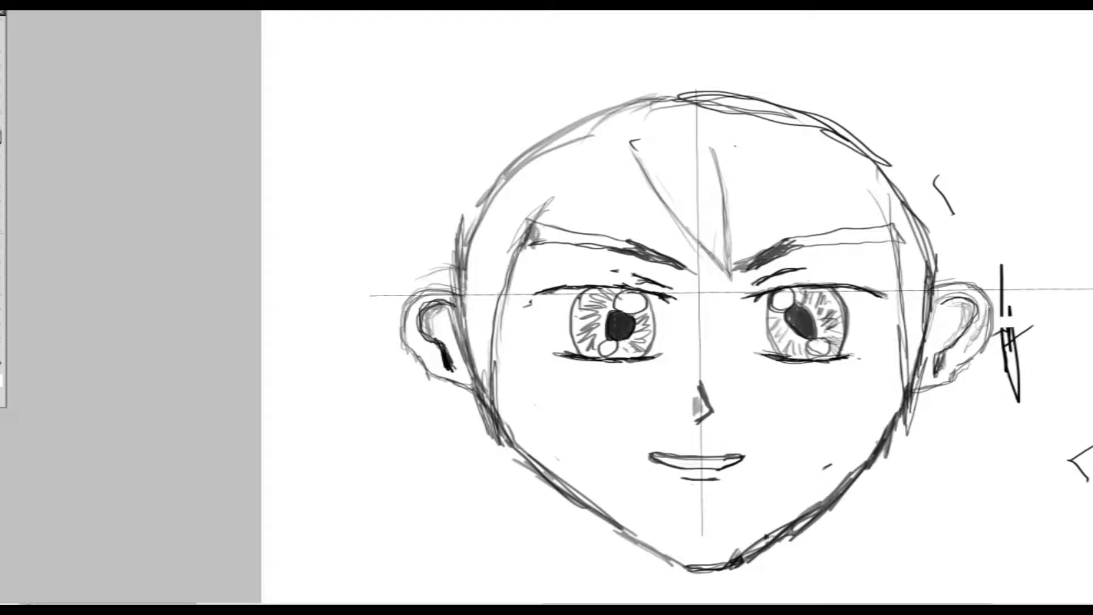
Step: Sketch dark sideburn strokes along the hairline beside the right ear
{"action": "left_click_drag", "start_coordinate": [906, 364], "coordinate": [914, 415]}
{"action": "left_click_drag", "start_coordinate": [902, 190], "coordinate": [893, 328]}
{"action": "mouse_move", "coordinate": [892, 235]}
{"action": "left_mouse_down"}
{"action": "mouse_move", "coordinate": [915, 383]}
{"action": "mouse_move", "coordinate": [927, 196]}
{"action": "mouse_move", "coordinate": [929, 233]}
{"action": "left_mouse_up"}
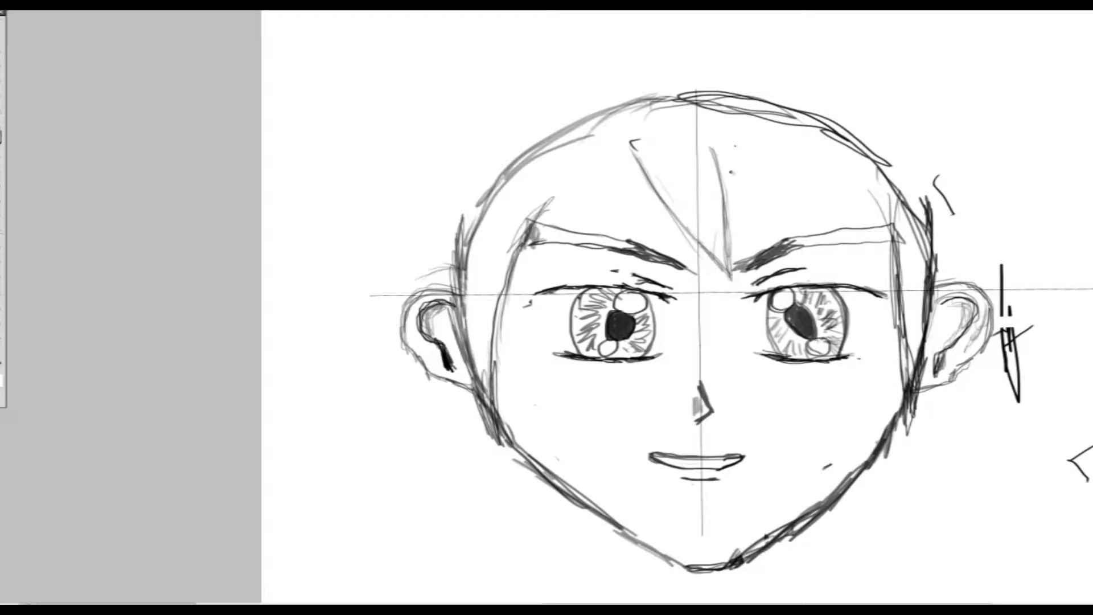
Step: Sketch pointed fringe spikes across the centre and left side of the forehead
{"action": "mouse_move", "coordinate": [715, 151]}
{"action": "left_mouse_down"}
{"action": "mouse_move", "coordinate": [735, 214]}
{"action": "mouse_move", "coordinate": [733, 152]}
{"action": "mouse_move", "coordinate": [736, 214]}
{"action": "mouse_move", "coordinate": [722, 177]}
{"action": "left_mouse_up"}
{"action": "left_click_drag", "start_coordinate": [715, 149], "coordinate": [734, 211]}
{"action": "mouse_move", "coordinate": [611, 163]}
{"action": "left_mouse_down"}
{"action": "mouse_move", "coordinate": [661, 219]}
{"action": "mouse_move", "coordinate": [645, 190]}
{"action": "mouse_move", "coordinate": [660, 214]}
{"action": "mouse_move", "coordinate": [652, 203]}
{"action": "left_mouse_up"}
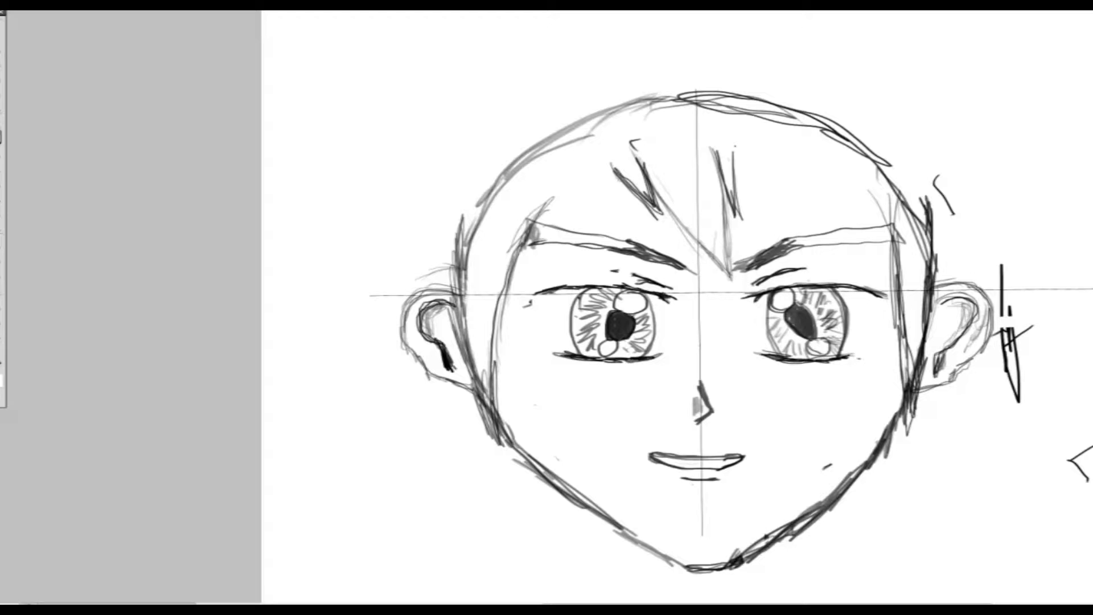
{"action": "left_click_drag", "start_coordinate": [613, 178], "coordinate": [657, 255]}
{"action": "left_click_drag", "start_coordinate": [586, 198], "coordinate": [672, 271]}
{"action": "left_click_drag", "start_coordinate": [624, 175], "coordinate": [680, 283]}
{"action": "left_click_drag", "start_coordinate": [612, 223], "coordinate": [680, 284]}
{"action": "left_click_drag", "start_coordinate": [580, 196], "coordinate": [678, 282]}
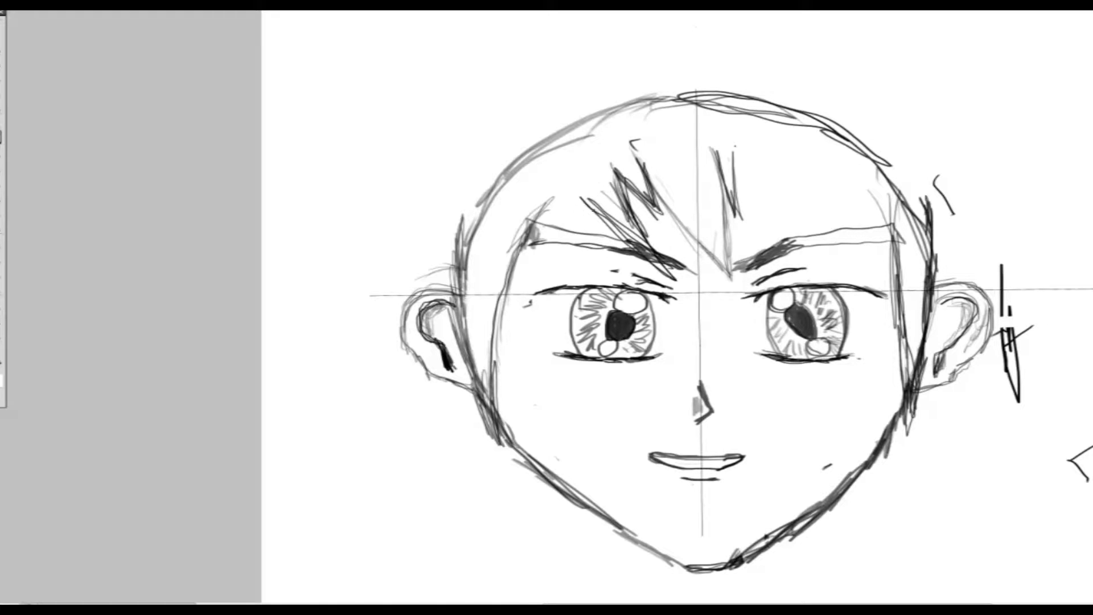
{"action": "left_click_drag", "start_coordinate": [586, 197], "coordinate": [618, 256]}
{"action": "left_click_drag", "start_coordinate": [549, 202], "coordinate": [621, 261]}
Step: Sketch pointed fringe spikes across the right side of the forehead, reaching down to the temple
{"action": "left_click", "coordinate": [755, 201]}
{"action": "left_click_drag", "start_coordinate": [735, 161], "coordinate": [795, 222]}
{"action": "left_click_drag", "start_coordinate": [746, 181], "coordinate": [798, 228]}
{"action": "left_click_drag", "start_coordinate": [781, 169], "coordinate": [826, 245]}
{"action": "left_click_drag", "start_coordinate": [795, 149], "coordinate": [826, 244]}
{"action": "left_click_drag", "start_coordinate": [803, 172], "coordinate": [831, 255]}
{"action": "left_click", "coordinate": [786, 166]}
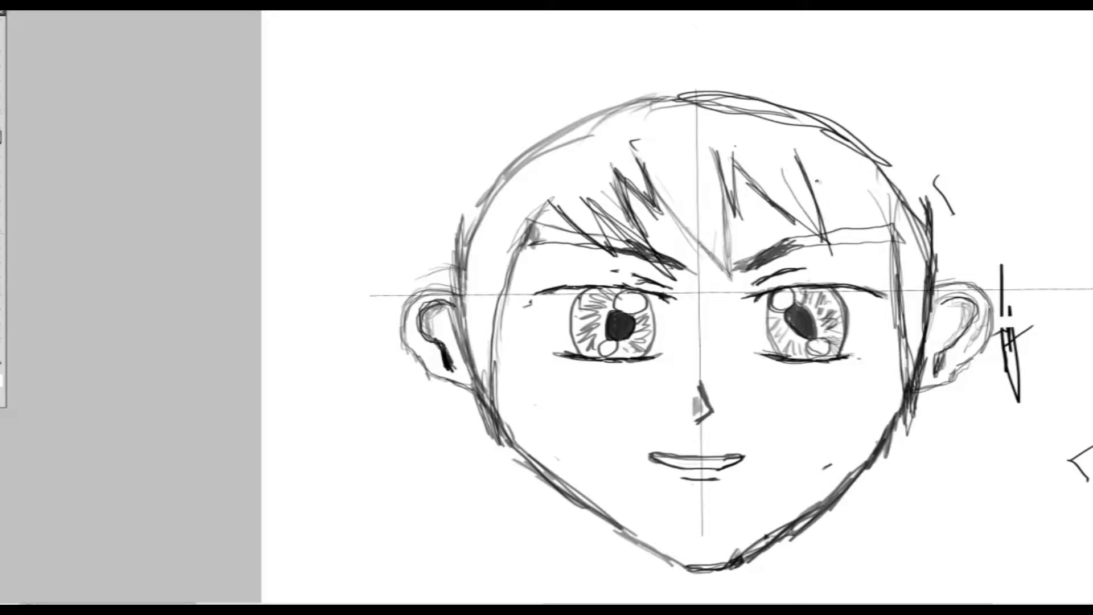
{"action": "left_click_drag", "start_coordinate": [813, 181], "coordinate": [905, 285]}
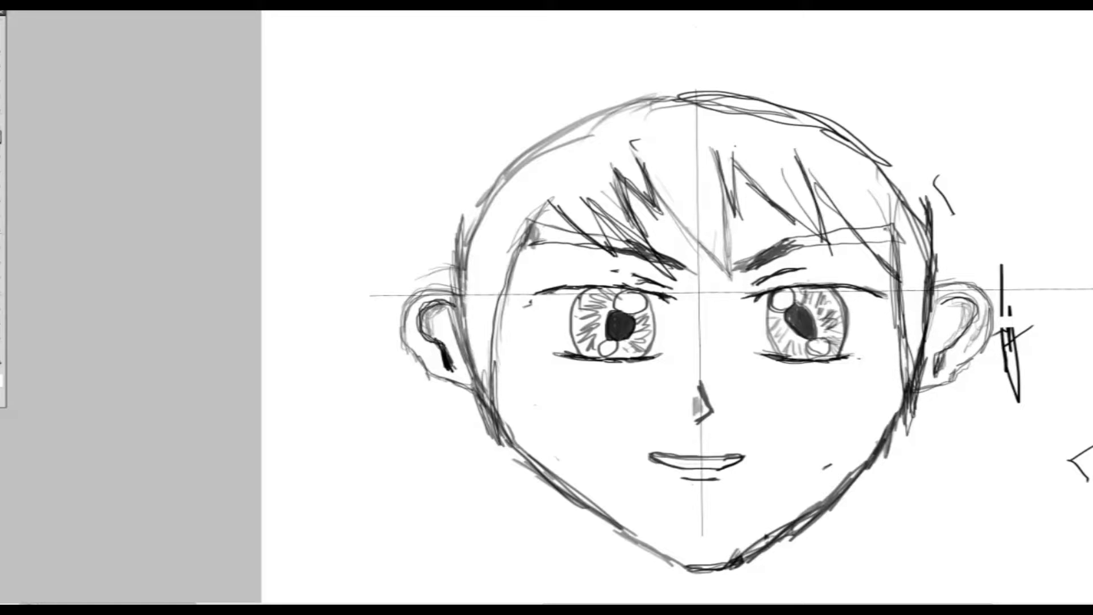
{"action": "left_click_drag", "start_coordinate": [804, 167], "coordinate": [829, 191]}
Step: Draw the outer hair outline on the right side, from the base of the ear up past the temple
{"action": "left_click_drag", "start_coordinate": [941, 301], "coordinate": [959, 287]}
{"action": "left_click_drag", "start_coordinate": [959, 251], "coordinate": [960, 288]}
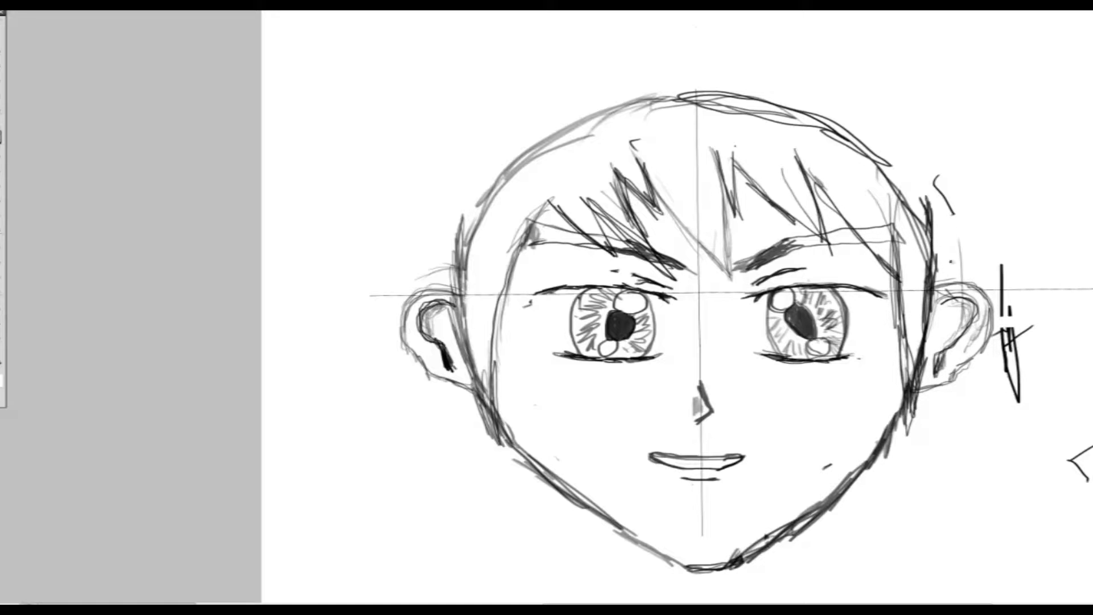
{"action": "left_click_drag", "start_coordinate": [965, 239], "coordinate": [942, 344]}
{"action": "left_click_drag", "start_coordinate": [962, 285], "coordinate": [913, 398]}
{"action": "mouse_move", "coordinate": [966, 219]}
{"action": "left_mouse_down"}
{"action": "mouse_move", "coordinate": [951, 304]}
{"action": "mouse_move", "coordinate": [928, 340]}
{"action": "mouse_move", "coordinate": [952, 240]}
{"action": "left_mouse_up"}
{"action": "left_click_drag", "start_coordinate": [962, 200], "coordinate": [959, 233]}
{"action": "left_click_drag", "start_coordinate": [956, 158], "coordinate": [962, 236]}
{"action": "left_click_drag", "start_coordinate": [926, 138], "coordinate": [961, 206]}
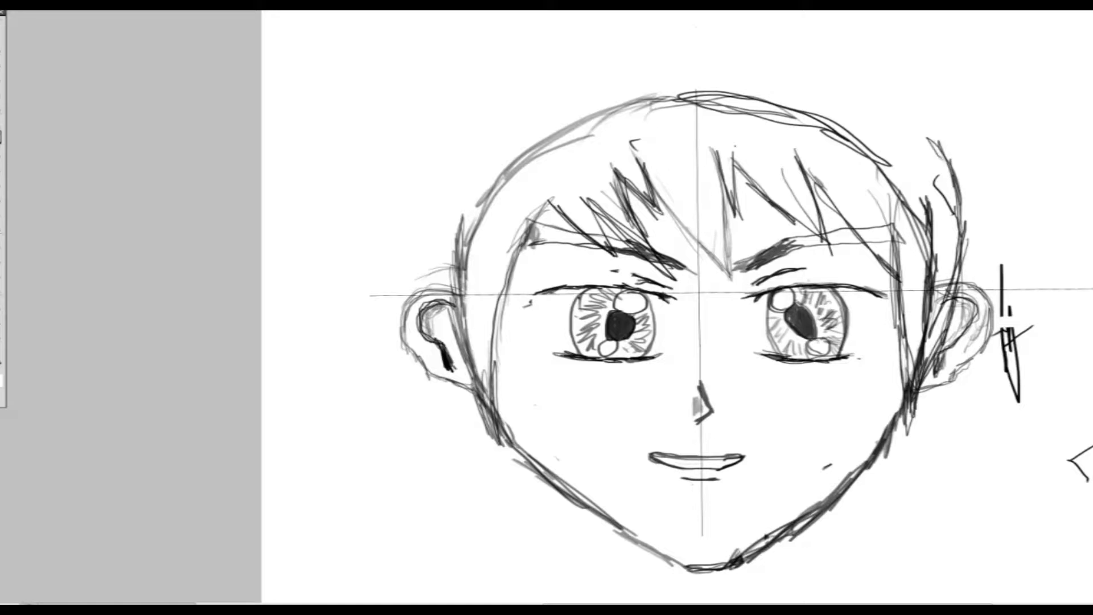
Step: Continue the outer hair outline over the upper right of the head, with a side spike and a sharp notch near the crown
{"action": "mouse_move", "coordinate": [928, 140]}
{"action": "left_mouse_down"}
{"action": "mouse_move", "coordinate": [997, 164]}
{"action": "mouse_move", "coordinate": [1011, 154]}
{"action": "left_mouse_up"}
{"action": "left_click_drag", "start_coordinate": [925, 120], "coordinate": [1007, 151]}
{"action": "left_click_drag", "start_coordinate": [895, 102], "coordinate": [926, 131]}
{"action": "mouse_move", "coordinate": [885, 92]}
{"action": "left_mouse_down"}
{"action": "mouse_move", "coordinate": [931, 126]}
{"action": "mouse_move", "coordinate": [923, 119]}
{"action": "left_mouse_up"}
{"action": "left_click_drag", "start_coordinate": [861, 71], "coordinate": [900, 98]}
{"action": "mouse_move", "coordinate": [848, 68]}
{"action": "left_mouse_down"}
{"action": "mouse_move", "coordinate": [893, 92]}
{"action": "mouse_move", "coordinate": [882, 85]}
{"action": "left_mouse_up"}
{"action": "mouse_move", "coordinate": [823, 59]}
{"action": "left_mouse_down"}
{"action": "mouse_move", "coordinate": [853, 70]}
{"action": "mouse_move", "coordinate": [784, 30]}
{"action": "mouse_move", "coordinate": [820, 82]}
{"action": "left_mouse_up"}
{"action": "left_click_drag", "start_coordinate": [791, 41], "coordinate": [822, 86]}
{"action": "mouse_move", "coordinate": [793, 37]}
{"action": "left_mouse_down"}
{"action": "mouse_move", "coordinate": [856, 75]}
{"action": "mouse_move", "coordinate": [750, 54]}
{"action": "left_mouse_up"}
Step: Extend the hair outline across the crown, out to spikes on the upper left, and down to the left ear
{"action": "mouse_move", "coordinate": [819, 80]}
{"action": "left_mouse_down"}
{"action": "mouse_move", "coordinate": [726, 57]}
{"action": "mouse_move", "coordinate": [653, 68]}
{"action": "left_mouse_up"}
{"action": "mouse_move", "coordinate": [720, 59]}
{"action": "left_mouse_down"}
{"action": "mouse_move", "coordinate": [642, 67]}
{"action": "mouse_move", "coordinate": [596, 52]}
{"action": "mouse_move", "coordinate": [649, 69]}
{"action": "mouse_move", "coordinate": [544, 81]}
{"action": "mouse_move", "coordinate": [547, 91]}
{"action": "mouse_move", "coordinate": [493, 111]}
{"action": "left_mouse_up"}
{"action": "left_click_drag", "start_coordinate": [558, 86], "coordinate": [390, 181]}
{"action": "mouse_move", "coordinate": [474, 138]}
{"action": "left_mouse_down"}
{"action": "mouse_move", "coordinate": [418, 171]}
{"action": "mouse_move", "coordinate": [395, 205]}
{"action": "left_mouse_up"}
{"action": "mouse_move", "coordinate": [464, 165]}
{"action": "left_mouse_down"}
{"action": "mouse_move", "coordinate": [422, 198]}
{"action": "mouse_move", "coordinate": [459, 181]}
{"action": "mouse_move", "coordinate": [426, 202]}
{"action": "mouse_move", "coordinate": [452, 197]}
{"action": "mouse_move", "coordinate": [437, 230]}
{"action": "mouse_move", "coordinate": [442, 216]}
{"action": "mouse_move", "coordinate": [432, 307]}
{"action": "left_mouse_up"}
{"action": "left_click_drag", "start_coordinate": [450, 185], "coordinate": [434, 310]}
{"action": "left_click_drag", "start_coordinate": [437, 307], "coordinate": [484, 399]}
{"action": "left_click_drag", "start_coordinate": [456, 357], "coordinate": [491, 402]}
{"action": "left_click_drag", "start_coordinate": [447, 334], "coordinate": [477, 387]}
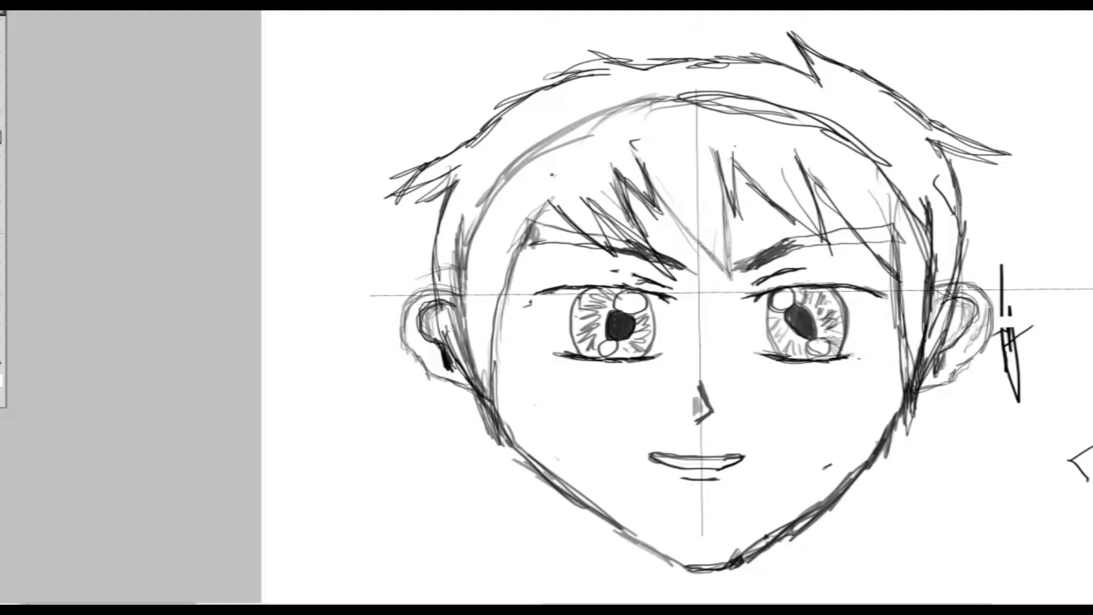
Step: Add small spiky tufts along the upper left, crown and upper right of the hair outline
{"action": "mouse_move", "coordinate": [455, 81]}
{"action": "left_mouse_down"}
{"action": "mouse_move", "coordinate": [544, 93]}
{"action": "mouse_move", "coordinate": [495, 114]}
{"action": "left_mouse_up"}
{"action": "mouse_move", "coordinate": [472, 84]}
{"action": "left_mouse_down"}
{"action": "mouse_move", "coordinate": [518, 94]}
{"action": "mouse_move", "coordinate": [414, 136]}
{"action": "left_mouse_up"}
{"action": "mouse_move", "coordinate": [484, 121]}
{"action": "left_mouse_down"}
{"action": "mouse_move", "coordinate": [413, 138]}
{"action": "mouse_move", "coordinate": [430, 145]}
{"action": "left_mouse_up"}
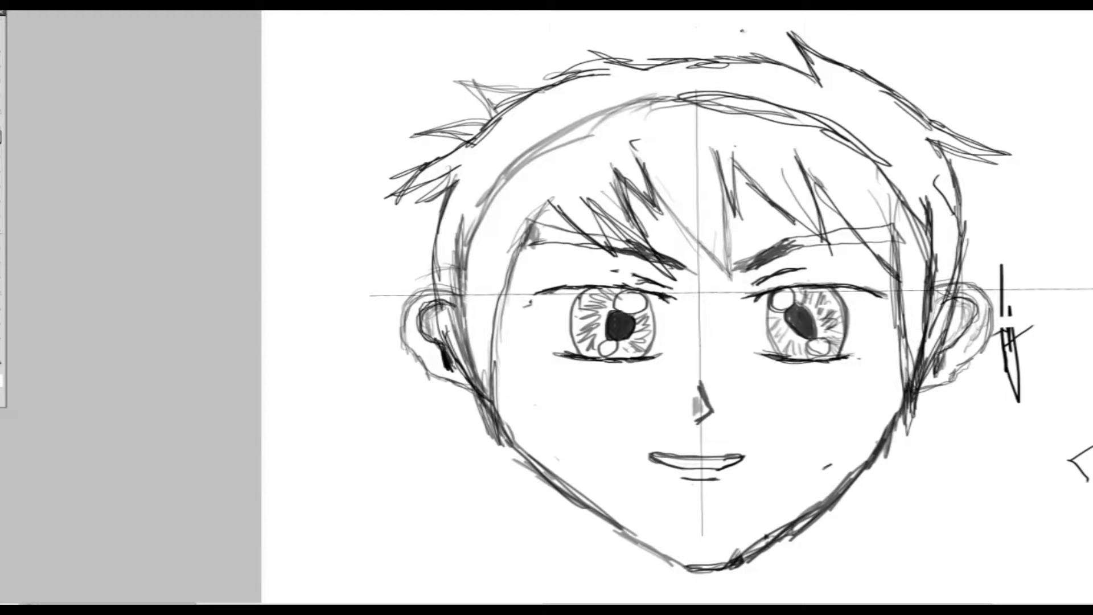
{"action": "left_click_drag", "start_coordinate": [659, 60], "coordinate": [685, 47]}
{"action": "left_click_drag", "start_coordinate": [638, 74], "coordinate": [684, 46]}
{"action": "left_click_drag", "start_coordinate": [762, 24], "coordinate": [800, 66]}
{"action": "left_click_drag", "start_coordinate": [761, 24], "coordinate": [771, 66]}
{"action": "left_click_drag", "start_coordinate": [867, 28], "coordinate": [876, 77]}
{"action": "mouse_move", "coordinate": [848, 68]}
{"action": "left_mouse_down"}
{"action": "mouse_move", "coordinate": [867, 29]}
{"action": "mouse_move", "coordinate": [850, 56]}
{"action": "left_mouse_up"}
{"action": "mouse_move", "coordinate": [867, 28]}
{"action": "left_mouse_down"}
{"action": "mouse_move", "coordinate": [895, 100]}
{"action": "mouse_move", "coordinate": [990, 119]}
{"action": "left_mouse_up"}
{"action": "left_click_drag", "start_coordinate": [925, 117], "coordinate": [993, 123]}
Step: Add loose hair tufts above both ears and spiky strands below the left ear
{"action": "left_click_drag", "start_coordinate": [958, 179], "coordinate": [1006, 259]}
{"action": "left_click", "coordinate": [929, 169]}
{"action": "mouse_move", "coordinate": [967, 223]}
{"action": "left_mouse_down"}
{"action": "mouse_move", "coordinate": [993, 250]}
{"action": "mouse_move", "coordinate": [1000, 292]}
{"action": "left_mouse_up"}
{"action": "left_click_drag", "start_coordinate": [962, 248], "coordinate": [998, 295]}
{"action": "left_click_drag", "start_coordinate": [434, 193], "coordinate": [404, 288]}
{"action": "left_click_drag", "start_coordinate": [434, 358], "coordinate": [438, 437]}
{"action": "left_click_drag", "start_coordinate": [439, 399], "coordinate": [442, 454]}
{"action": "mouse_move", "coordinate": [441, 454]}
{"action": "left_mouse_down"}
{"action": "mouse_move", "coordinate": [473, 403]}
{"action": "mouse_move", "coordinate": [465, 463]}
{"action": "left_mouse_up"}
{"action": "mouse_move", "coordinate": [469, 428]}
{"action": "left_mouse_down"}
{"action": "mouse_move", "coordinate": [476, 489]}
{"action": "mouse_move", "coordinate": [494, 440]}
{"action": "left_mouse_up"}
Step: Erase the original skull outline inside the hair, from the left temple to the upper right
{"action": "left_click", "coordinate": [523, 345]}
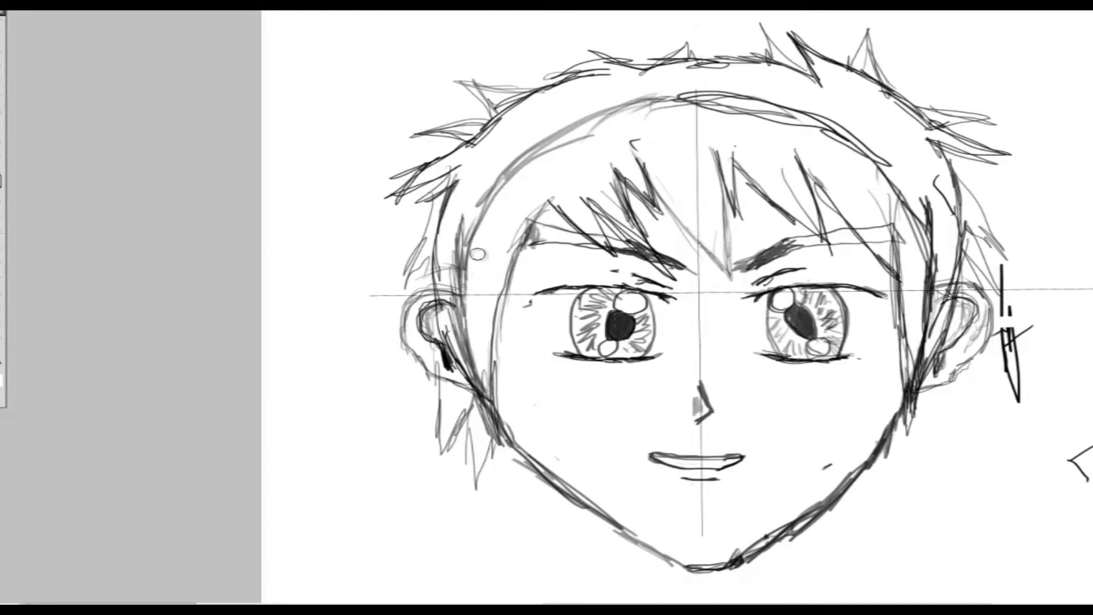
{"action": "mouse_move", "coordinate": [489, 208]}
{"action": "left_mouse_down"}
{"action": "mouse_move", "coordinate": [588, 117]}
{"action": "mouse_move", "coordinate": [732, 95]}
{"action": "mouse_move", "coordinate": [808, 128]}
{"action": "mouse_move", "coordinate": [849, 116]}
{"action": "mouse_move", "coordinate": [879, 158]}
{"action": "left_mouse_up"}
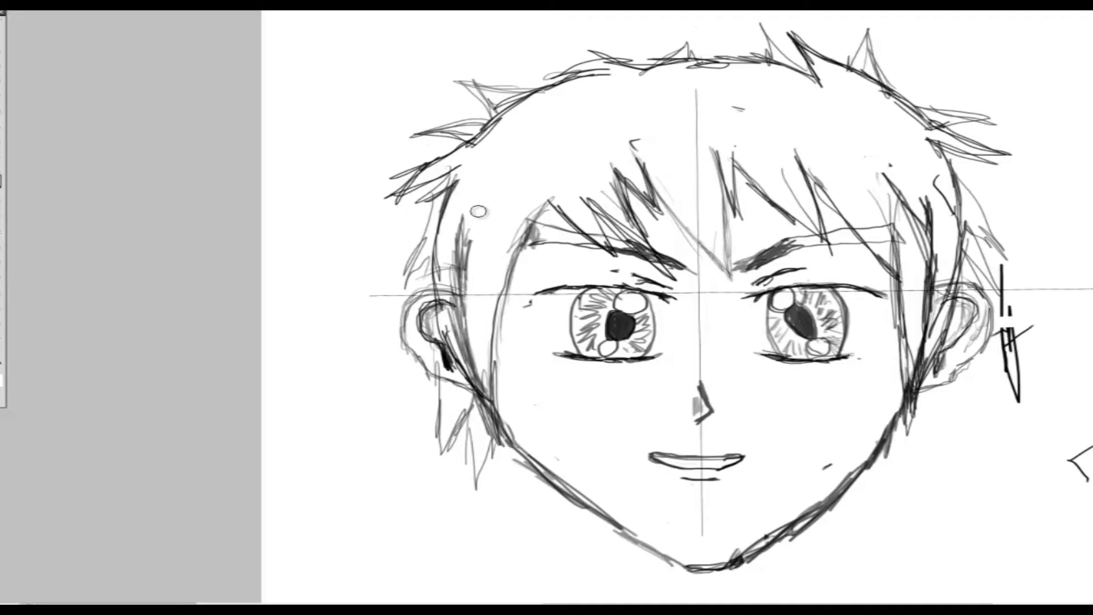
Step: Sketch curved hair strands on the left side of the head above the temple with the brush
{"action": "left_click", "coordinate": [2, 166]}
{"action": "mouse_move", "coordinate": [452, 233]}
{"action": "left_mouse_down"}
{"action": "mouse_move", "coordinate": [492, 175]}
{"action": "mouse_move", "coordinate": [501, 181]}
{"action": "left_mouse_up"}
{"action": "left_click_drag", "start_coordinate": [464, 253], "coordinate": [519, 161]}
{"action": "left_click_drag", "start_coordinate": [476, 231], "coordinate": [523, 163]}
{"action": "mouse_move", "coordinate": [444, 212]}
{"action": "left_mouse_down"}
{"action": "mouse_move", "coordinate": [476, 166]}
{"action": "mouse_move", "coordinate": [447, 219]}
{"action": "left_mouse_up"}
{"action": "left_click_drag", "start_coordinate": [551, 188], "coordinate": [528, 227]}
{"action": "left_click_drag", "start_coordinate": [511, 183], "coordinate": [545, 142]}
{"action": "mouse_move", "coordinate": [494, 196]}
{"action": "left_mouse_down"}
{"action": "mouse_move", "coordinate": [540, 148]}
{"action": "mouse_move", "coordinate": [481, 225]}
{"action": "left_mouse_up"}
Step: Add short strands at the roots of the central and right fringe spikes
{"action": "left_click", "coordinate": [721, 136]}
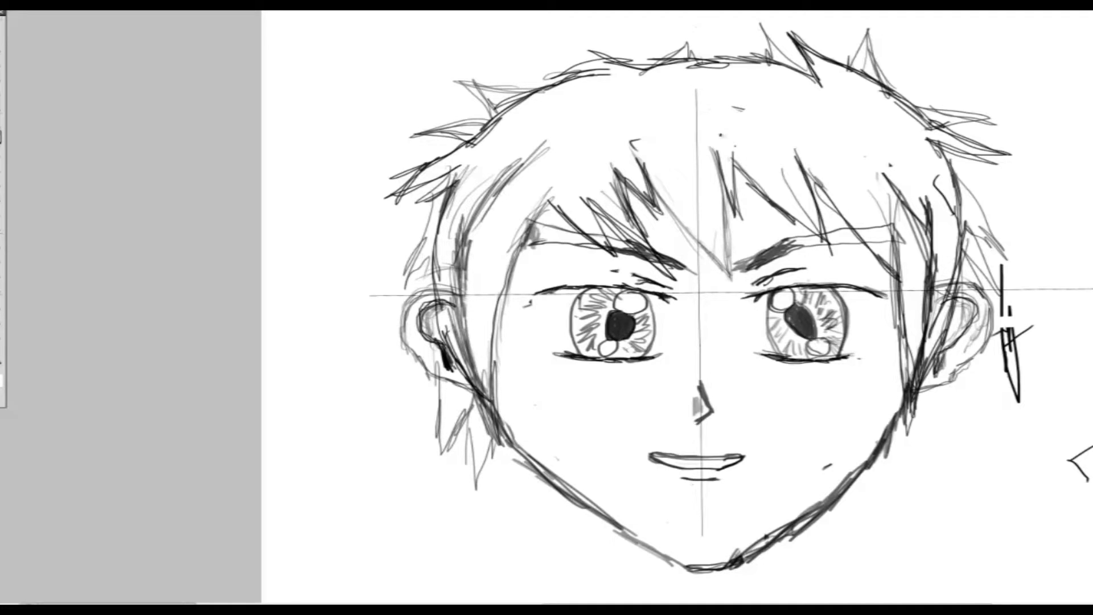
{"action": "left_click_drag", "start_coordinate": [626, 141], "coordinate": [649, 195]}
{"action": "left_click", "coordinate": [630, 132]}
{"action": "mouse_move", "coordinate": [708, 134]}
{"action": "left_mouse_down"}
{"action": "mouse_move", "coordinate": [730, 183]}
{"action": "mouse_move", "coordinate": [745, 171]}
{"action": "left_mouse_up"}
{"action": "mouse_move", "coordinate": [785, 140]}
{"action": "left_mouse_down"}
{"action": "mouse_move", "coordinate": [799, 173]}
{"action": "mouse_move", "coordinate": [888, 188]}
{"action": "mouse_move", "coordinate": [900, 202]}
{"action": "left_mouse_up"}
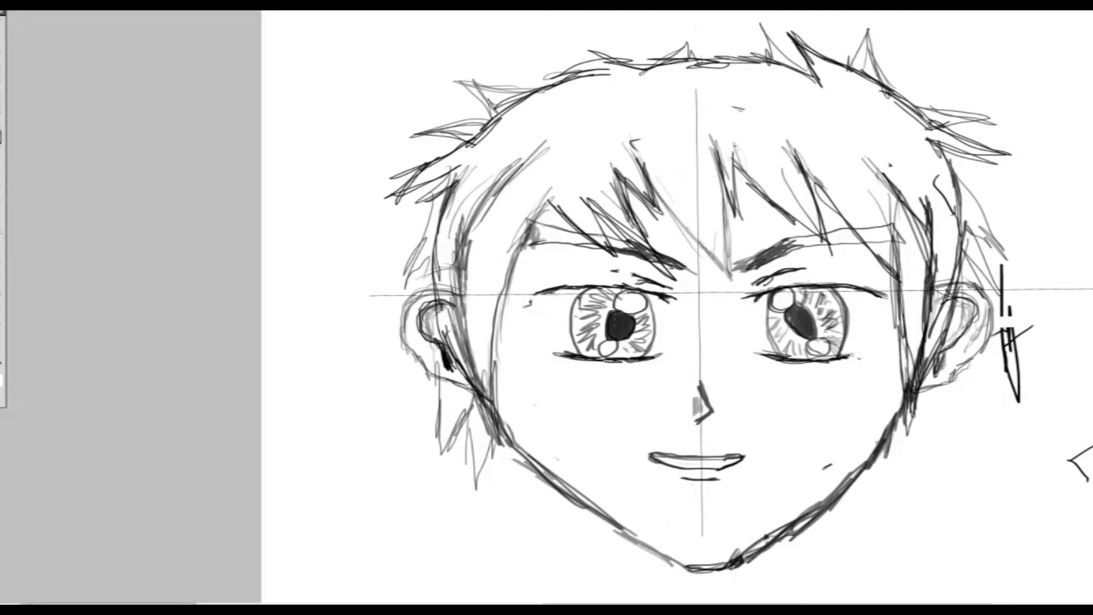
Step: Draw a pointed hair tuft hanging below the right ear beside the jaw
{"action": "left_click_drag", "start_coordinate": [937, 388], "coordinate": [950, 463]}
{"action": "left_click_drag", "start_coordinate": [905, 418], "coordinate": [942, 464]}
{"action": "left_click_drag", "start_coordinate": [928, 393], "coordinate": [954, 484]}
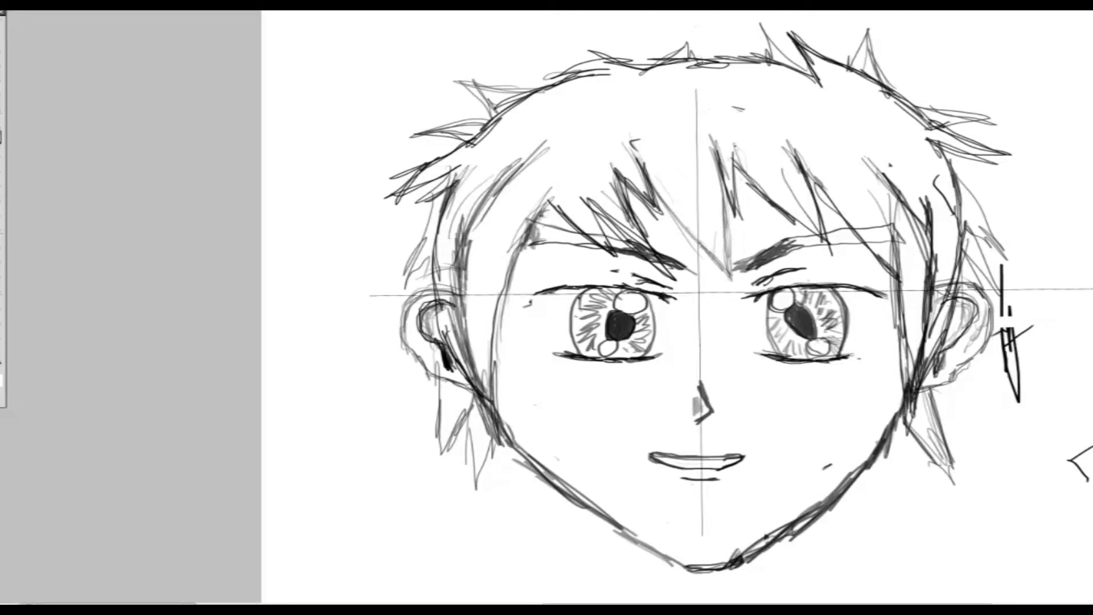
Step: Shade the gaps between the fringe spikes across the forehead and down to the right temple
{"action": "mouse_move", "coordinate": [549, 208]}
{"action": "left_mouse_down"}
{"action": "mouse_move", "coordinate": [570, 232]}
{"action": "mouse_move", "coordinate": [625, 236]}
{"action": "left_mouse_up"}
{"action": "left_click_drag", "start_coordinate": [630, 198], "coordinate": [651, 220]}
{"action": "mouse_move", "coordinate": [737, 168]}
{"action": "left_mouse_down"}
{"action": "mouse_move", "coordinate": [750, 214]}
{"action": "mouse_move", "coordinate": [829, 216]}
{"action": "left_mouse_up"}
{"action": "left_click_drag", "start_coordinate": [813, 179], "coordinate": [834, 211]}
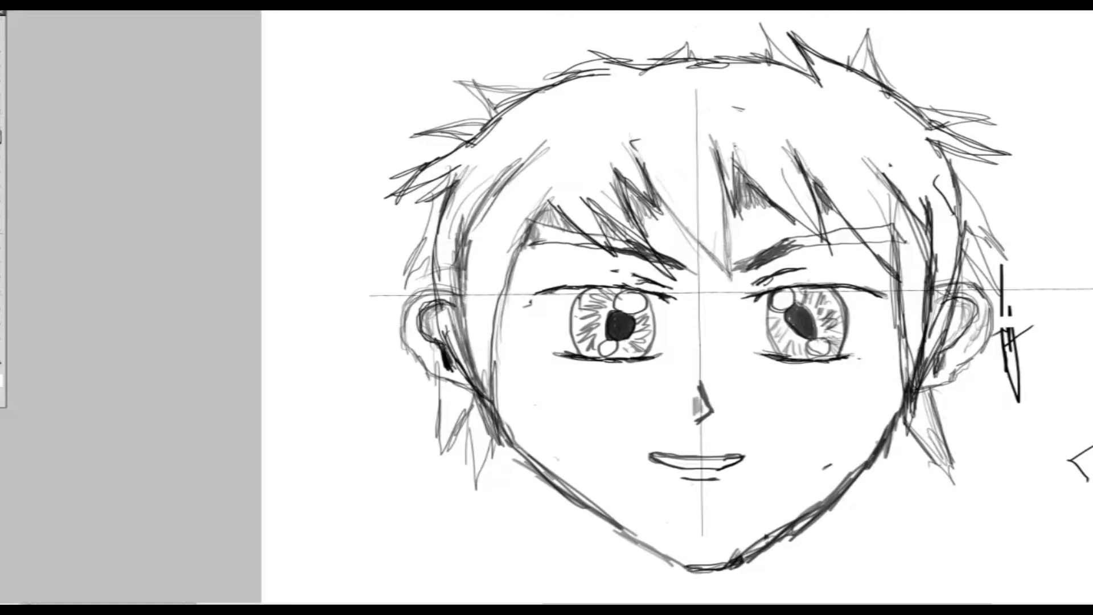
{"action": "left_click_drag", "start_coordinate": [831, 210], "coordinate": [891, 277]}
{"action": "left_click_drag", "start_coordinate": [855, 244], "coordinate": [894, 285]}
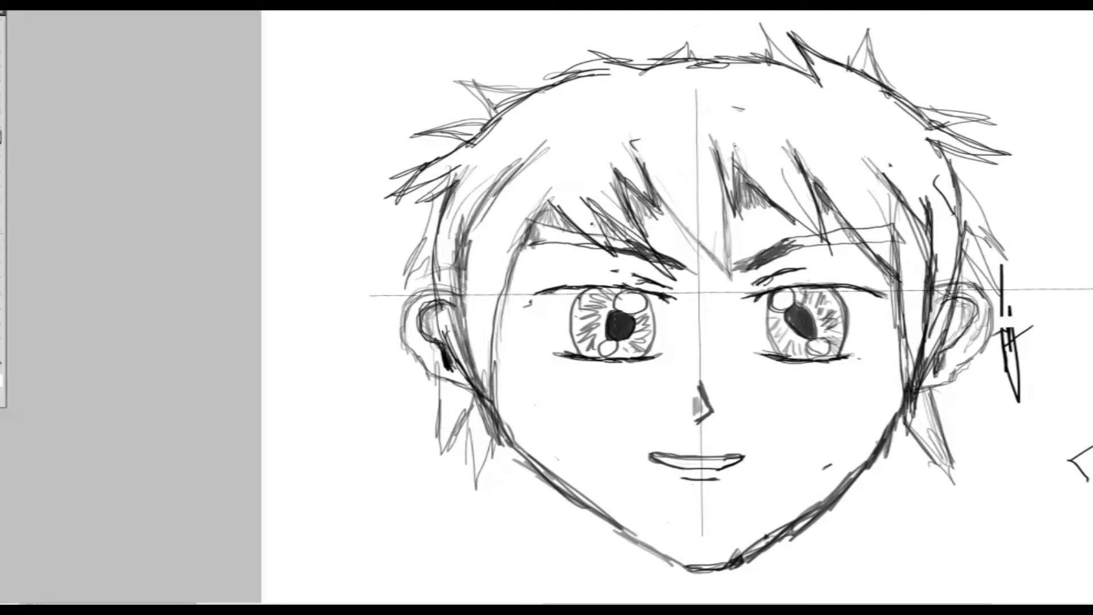
Step: Reinforce the left edge of the face and sketch a sun with rays in the upper right to indicate the light source
{"action": "mouse_move", "coordinate": [522, 256]}
{"action": "left_mouse_down"}
{"action": "mouse_move", "coordinate": [500, 347]}
{"action": "mouse_move", "coordinate": [498, 426]}
{"action": "left_mouse_up"}
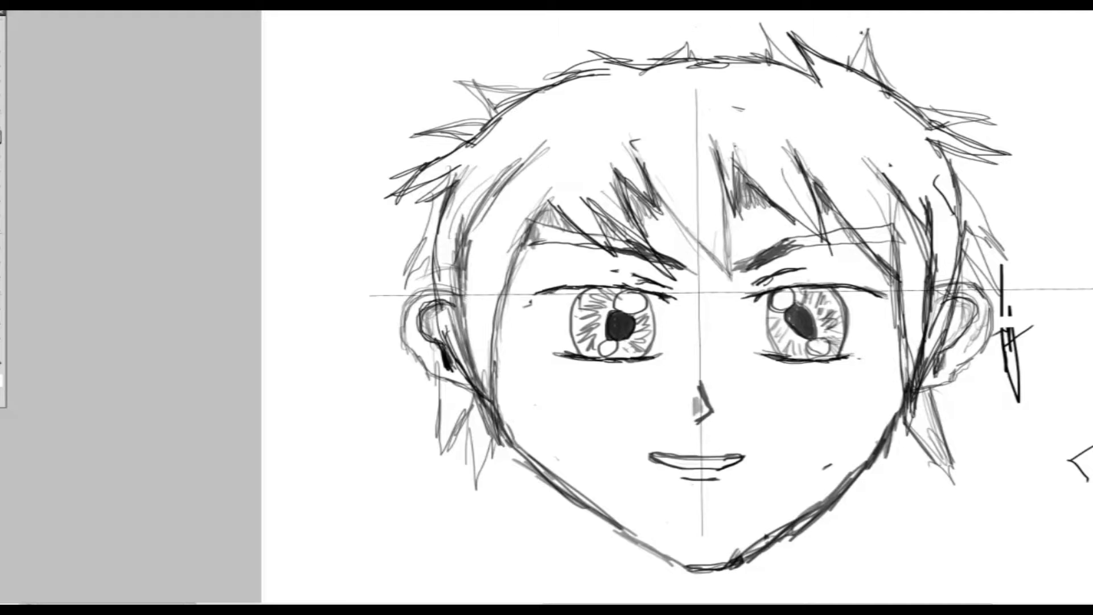
{"action": "mouse_move", "coordinate": [1044, 15]}
{"action": "left_mouse_down"}
{"action": "mouse_move", "coordinate": [954, 39]}
{"action": "mouse_move", "coordinate": [964, 72]}
{"action": "left_mouse_up"}
{"action": "left_click_drag", "start_coordinate": [1016, 71], "coordinate": [1003, 105]}
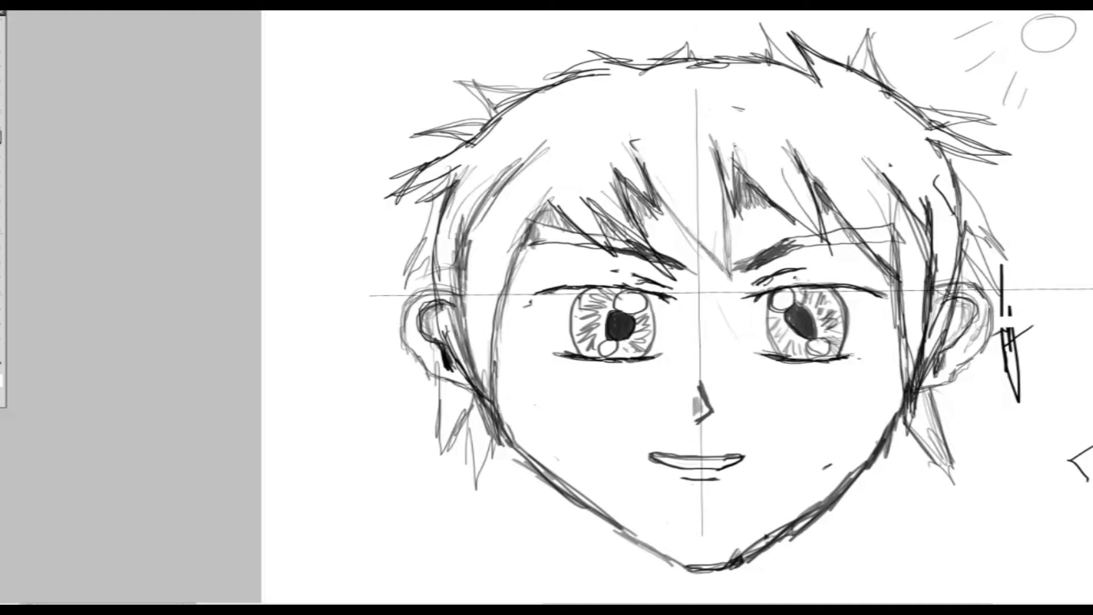
Step: Change the brush settings and shade the left side of the face from the temple along the jaw to the chin
{"action": "left_click_drag", "start_coordinate": [507, 430], "coordinate": [500, 403]}
{"action": "left_click", "coordinate": [5, 10]}
{"action": "left_click", "coordinate": [34, 10]}
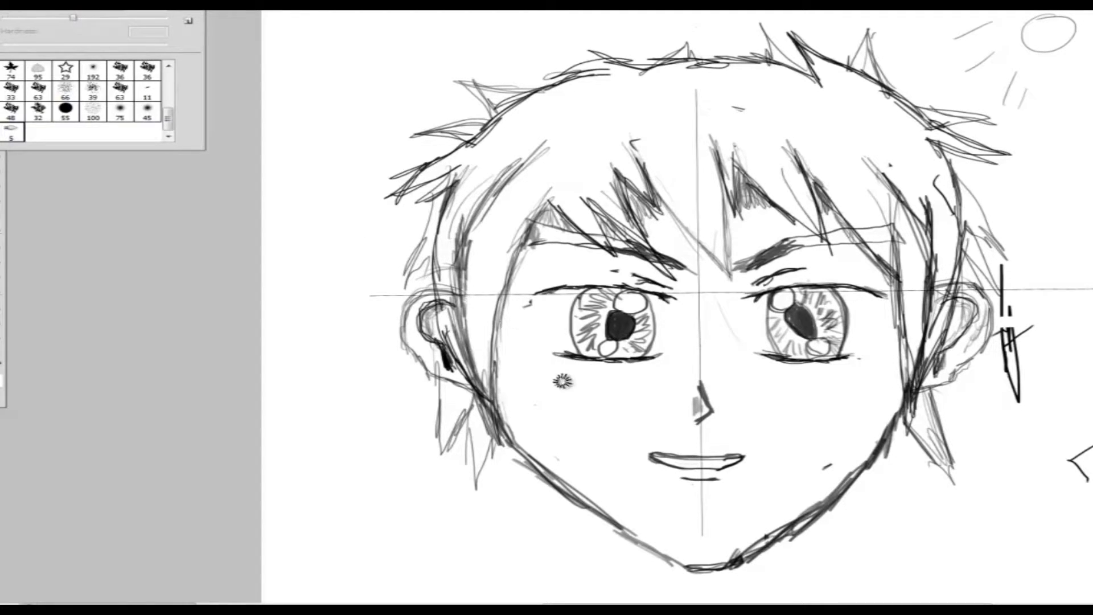
{"action": "mouse_move", "coordinate": [517, 390]}
{"action": "left_mouse_down"}
{"action": "mouse_move", "coordinate": [513, 437]}
{"action": "mouse_move", "coordinate": [500, 348]}
{"action": "mouse_move", "coordinate": [512, 438]}
{"action": "mouse_move", "coordinate": [544, 462]}
{"action": "mouse_move", "coordinate": [506, 382]}
{"action": "mouse_move", "coordinate": [552, 469]}
{"action": "mouse_move", "coordinate": [524, 415]}
{"action": "mouse_move", "coordinate": [614, 521]}
{"action": "mouse_move", "coordinate": [515, 373]}
{"action": "mouse_move", "coordinate": [508, 382]}
{"action": "mouse_move", "coordinate": [505, 310]}
{"action": "mouse_move", "coordinate": [523, 280]}
{"action": "mouse_move", "coordinate": [515, 273]}
{"action": "mouse_move", "coordinate": [515, 364]}
{"action": "mouse_move", "coordinate": [570, 459]}
{"action": "mouse_move", "coordinate": [683, 563]}
{"action": "mouse_move", "coordinate": [623, 521]}
{"action": "mouse_move", "coordinate": [684, 563]}
{"action": "mouse_move", "coordinate": [620, 523]}
{"action": "mouse_move", "coordinate": [546, 441]}
{"action": "mouse_move", "coordinate": [515, 382]}
{"action": "mouse_move", "coordinate": [618, 509]}
{"action": "mouse_move", "coordinate": [529, 336]}
{"action": "mouse_move", "coordinate": [524, 365]}
{"action": "mouse_move", "coordinate": [529, 285]}
{"action": "mouse_move", "coordinate": [515, 352]}
{"action": "mouse_move", "coordinate": [565, 412]}
{"action": "left_mouse_up"}
{"action": "left_click_drag", "start_coordinate": [592, 469], "coordinate": [695, 565]}
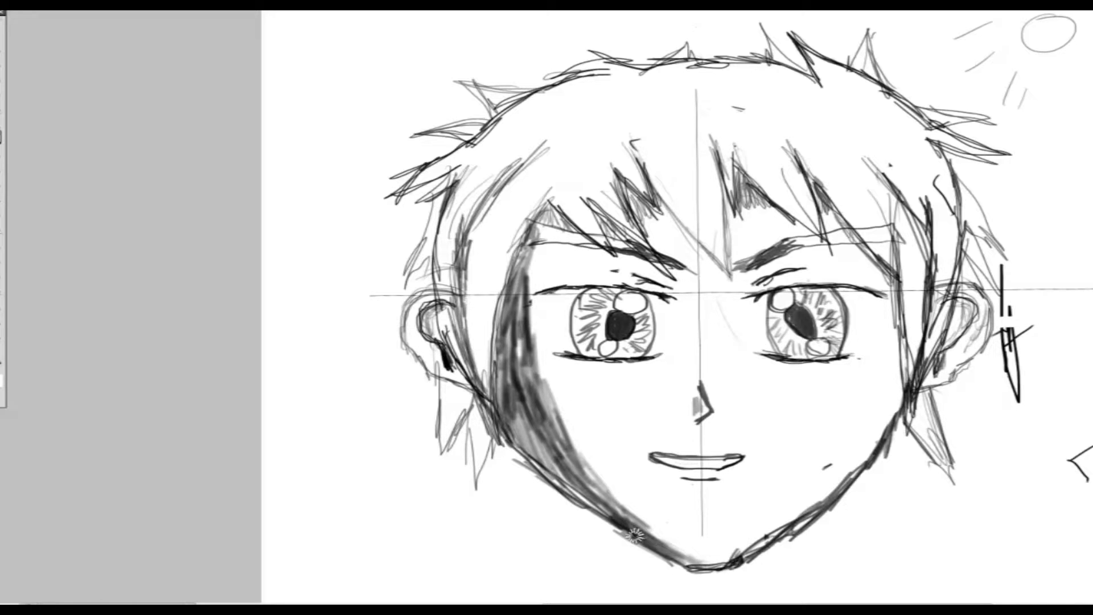
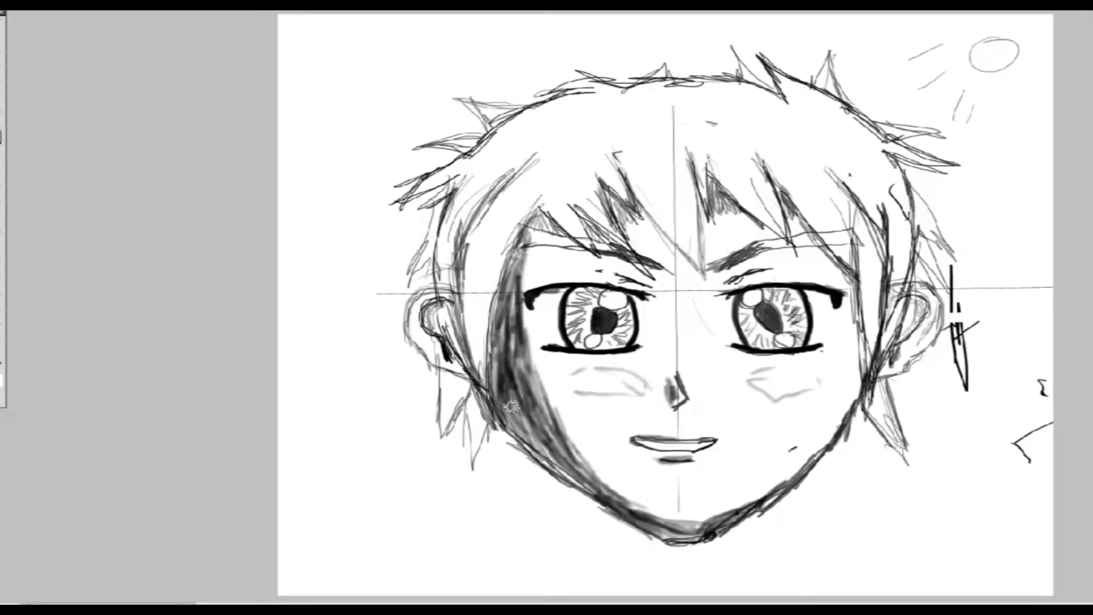
Step: Deepen the shadow along the left side of the face and shade the left ear
{"action": "mouse_move", "coordinate": [538, 272]}
{"action": "left_mouse_down"}
{"action": "mouse_move", "coordinate": [529, 251]}
{"action": "mouse_move", "coordinate": [526, 296]}
{"action": "mouse_move", "coordinate": [526, 250]}
{"action": "mouse_move", "coordinate": [550, 409]}
{"action": "mouse_move", "coordinate": [568, 452]}
{"action": "mouse_move", "coordinate": [612, 486]}
{"action": "mouse_move", "coordinate": [537, 393]}
{"action": "mouse_move", "coordinate": [534, 347]}
{"action": "mouse_move", "coordinate": [524, 368]}
{"action": "left_mouse_up"}
{"action": "mouse_move", "coordinate": [435, 351]}
{"action": "left_mouse_down"}
{"action": "mouse_move", "coordinate": [413, 336]}
{"action": "mouse_move", "coordinate": [449, 372]}
{"action": "mouse_move", "coordinate": [412, 329]}
{"action": "mouse_move", "coordinate": [463, 291]}
{"action": "mouse_move", "coordinate": [430, 327]}
{"action": "mouse_move", "coordinate": [434, 358]}
{"action": "mouse_move", "coordinate": [449, 350]}
{"action": "mouse_move", "coordinate": [435, 311]}
{"action": "mouse_move", "coordinate": [432, 322]}
{"action": "mouse_move", "coordinate": [443, 303]}
{"action": "mouse_move", "coordinate": [430, 315]}
{"action": "mouse_move", "coordinate": [449, 302]}
{"action": "mouse_move", "coordinate": [432, 330]}
{"action": "mouse_move", "coordinate": [448, 353]}
{"action": "mouse_move", "coordinate": [439, 312]}
{"action": "left_mouse_up"}
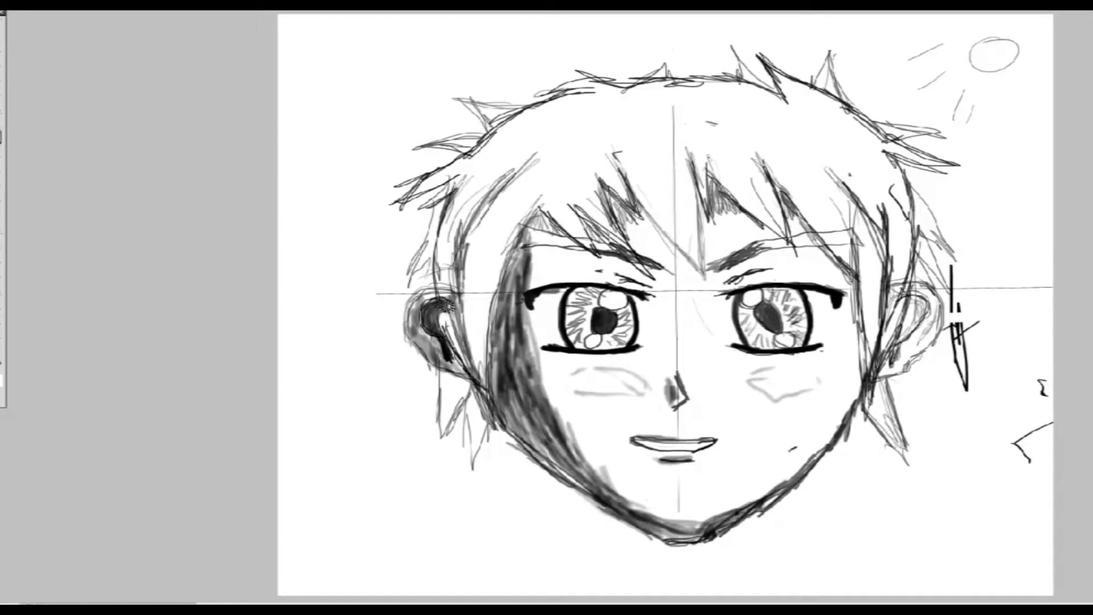
{"action": "mouse_move", "coordinate": [419, 259]}
{"action": "left_mouse_down"}
{"action": "mouse_move", "coordinate": [463, 309]}
{"action": "mouse_move", "coordinate": [445, 307]}
{"action": "mouse_move", "coordinate": [450, 319]}
{"action": "mouse_move", "coordinate": [427, 313]}
{"action": "mouse_move", "coordinate": [427, 338]}
{"action": "mouse_move", "coordinate": [417, 328]}
{"action": "mouse_move", "coordinate": [430, 355]}
{"action": "mouse_move", "coordinate": [414, 319]}
{"action": "mouse_move", "coordinate": [459, 294]}
{"action": "mouse_move", "coordinate": [432, 319]}
{"action": "mouse_move", "coordinate": [437, 332]}
{"action": "mouse_move", "coordinate": [427, 311]}
{"action": "mouse_move", "coordinate": [448, 351]}
{"action": "mouse_move", "coordinate": [434, 319]}
{"action": "mouse_move", "coordinate": [445, 322]}
{"action": "mouse_move", "coordinate": [439, 331]}
{"action": "left_mouse_up"}
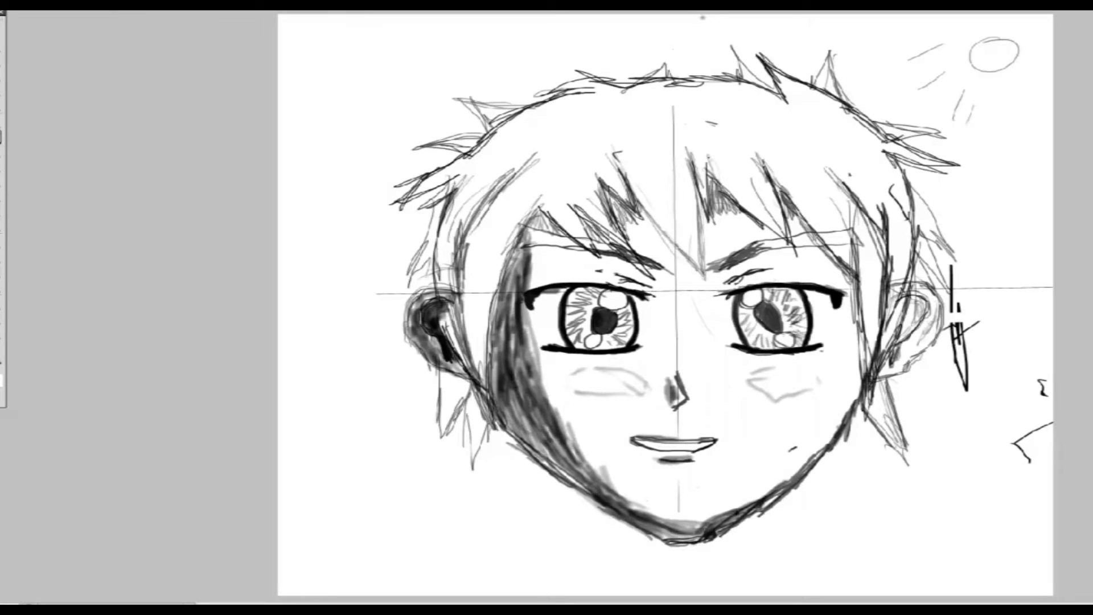
Step: Reduce the brush size and draw the left neck line down from the jaw
{"action": "left_click", "coordinate": [6, 12]}
{"action": "left_click", "coordinate": [7, 12]}
{"action": "left_click", "coordinate": [22, 11]}
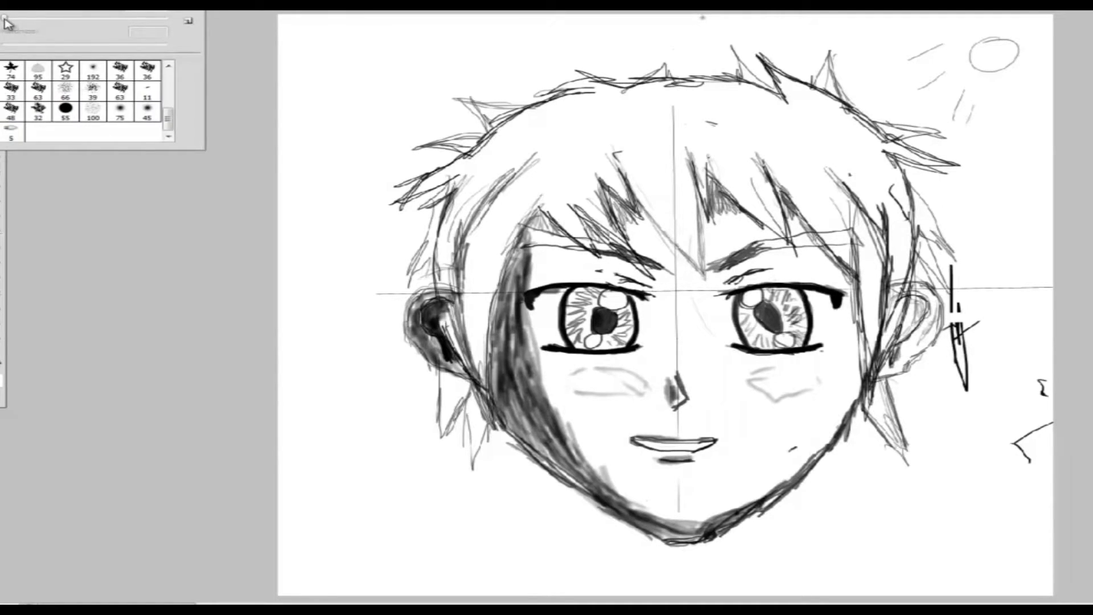
{"action": "left_click_drag", "start_coordinate": [7, 17], "coordinate": [10, 18]}
{"action": "left_click", "coordinate": [564, 487]}
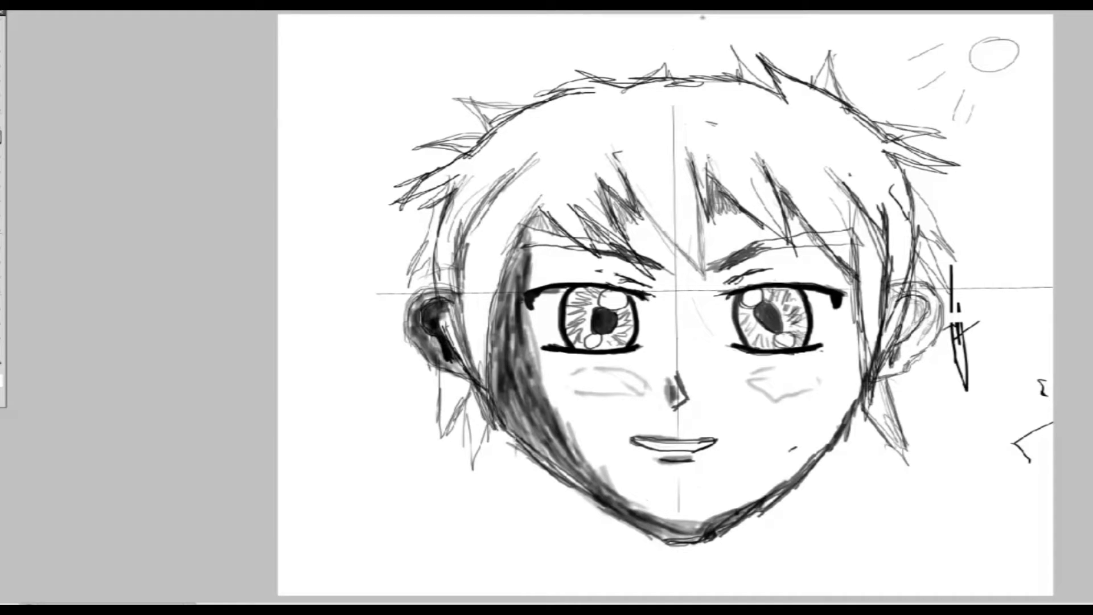
{"action": "left_click_drag", "start_coordinate": [517, 449], "coordinate": [517, 565]}
{"action": "left_click_drag", "start_coordinate": [521, 494], "coordinate": [512, 562]}
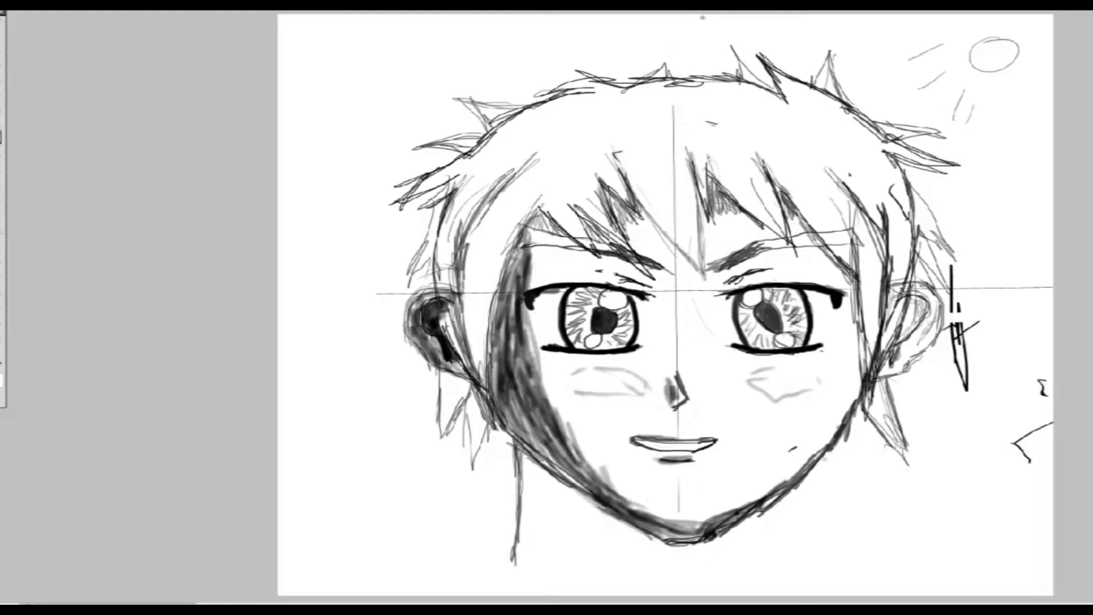
Step: Draw the right neck line down from the jaw and add two faint muscle lines inside the neck
{"action": "left_click_drag", "start_coordinate": [820, 458], "coordinate": [836, 544]}
{"action": "left_click_drag", "start_coordinate": [830, 488], "coordinate": [845, 579]}
{"action": "left_click_drag", "start_coordinate": [828, 468], "coordinate": [834, 507]}
{"action": "left_click_drag", "start_coordinate": [826, 517], "coordinate": [841, 564]}
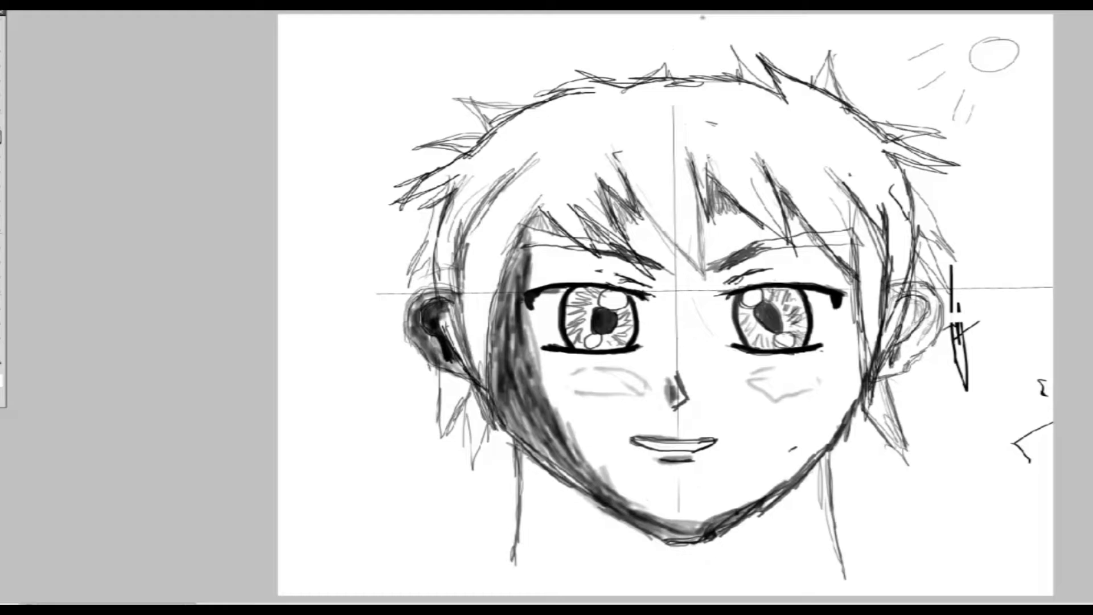
{"action": "left_click_drag", "start_coordinate": [517, 560], "coordinate": [510, 574]}
{"action": "left_click_drag", "start_coordinate": [540, 511], "coordinate": [568, 569]}
{"action": "left_click_drag", "start_coordinate": [788, 526], "coordinate": [775, 568]}
Step: Shade the neck beneath the jaw and darken the left neck line with a soft round brush
{"action": "left_click", "coordinate": [25, 10]}
{"action": "left_click", "coordinate": [33, 13]}
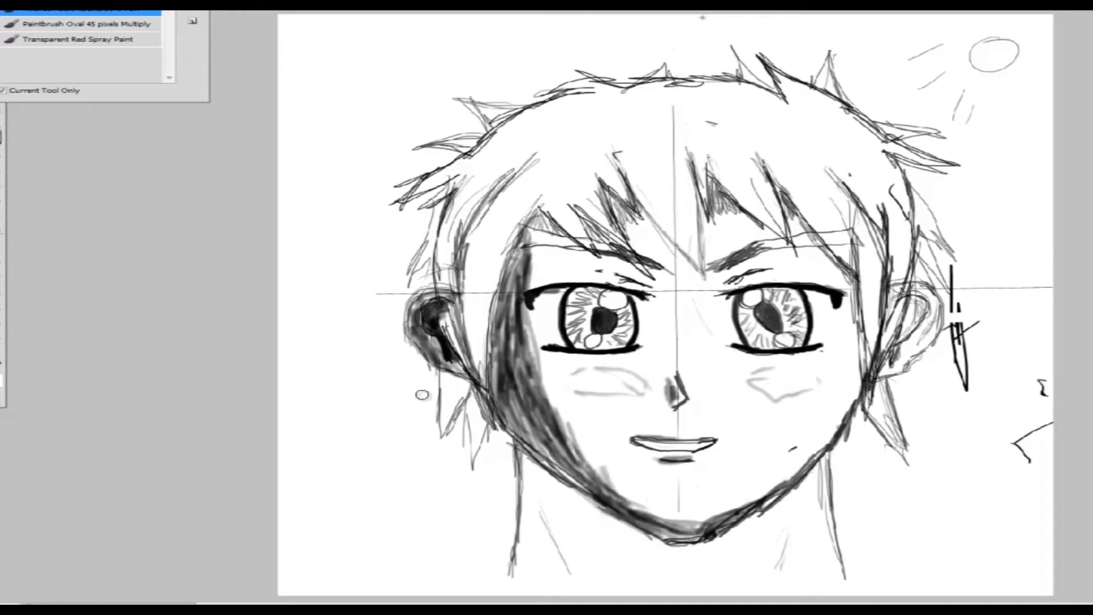
{"action": "left_click", "coordinate": [528, 492]}
{"action": "mouse_move", "coordinate": [529, 507]}
{"action": "left_mouse_down"}
{"action": "mouse_move", "coordinate": [529, 476]}
{"action": "mouse_move", "coordinate": [546, 500]}
{"action": "mouse_move", "coordinate": [507, 523]}
{"action": "mouse_move", "coordinate": [510, 471]}
{"action": "mouse_move", "coordinate": [530, 478]}
{"action": "mouse_move", "coordinate": [538, 468]}
{"action": "mouse_move", "coordinate": [560, 520]}
{"action": "mouse_move", "coordinate": [649, 536]}
{"action": "mouse_move", "coordinate": [563, 499]}
{"action": "mouse_move", "coordinate": [551, 498]}
{"action": "mouse_move", "coordinate": [554, 515]}
{"action": "mouse_move", "coordinate": [532, 504]}
{"action": "mouse_move", "coordinate": [688, 556]}
{"action": "mouse_move", "coordinate": [694, 510]}
{"action": "mouse_move", "coordinate": [710, 561]}
{"action": "mouse_move", "coordinate": [685, 549]}
{"action": "mouse_move", "coordinate": [808, 482]}
{"action": "mouse_move", "coordinate": [821, 502]}
{"action": "mouse_move", "coordinate": [721, 543]}
{"action": "mouse_move", "coordinate": [754, 537]}
{"action": "mouse_move", "coordinate": [805, 481]}
{"action": "mouse_move", "coordinate": [794, 509]}
{"action": "mouse_move", "coordinate": [809, 490]}
{"action": "mouse_move", "coordinate": [815, 502]}
{"action": "mouse_move", "coordinate": [729, 544]}
{"action": "mouse_move", "coordinate": [676, 552]}
{"action": "mouse_move", "coordinate": [569, 492]}
{"action": "left_mouse_up"}
{"action": "mouse_move", "coordinate": [561, 444]}
{"action": "left_mouse_down"}
{"action": "mouse_move", "coordinate": [579, 482]}
{"action": "mouse_move", "coordinate": [545, 501]}
{"action": "mouse_move", "coordinate": [714, 550]}
{"action": "left_mouse_up"}
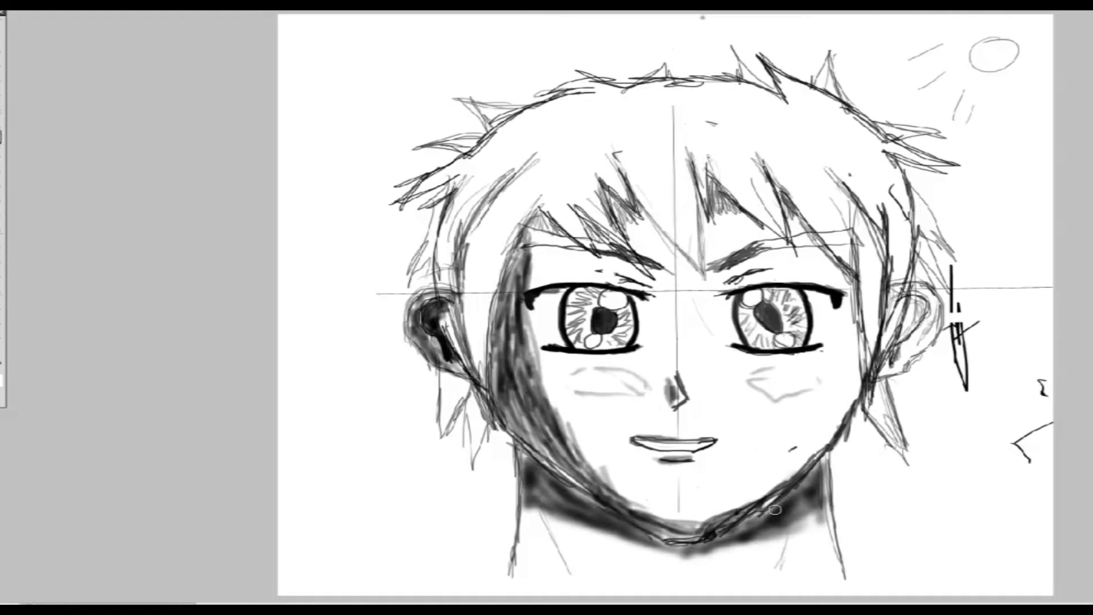
{"action": "mouse_move", "coordinate": [527, 508]}
{"action": "left_mouse_down"}
{"action": "mouse_move", "coordinate": [514, 581]}
{"action": "mouse_move", "coordinate": [521, 551]}
{"action": "left_mouse_up"}
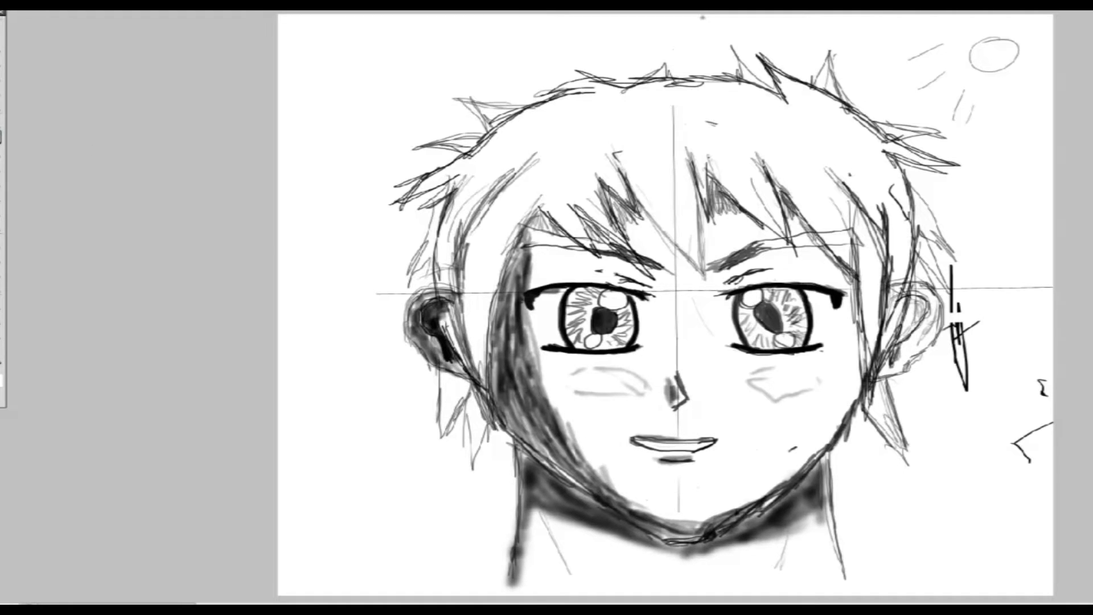
{"action": "left_click", "coordinate": [16, 11]}
{"action": "double_click", "coordinate": [35, 22]}
{"action": "left_click", "coordinate": [17, 12]}
{"action": "left_click", "coordinate": [17, 11]}
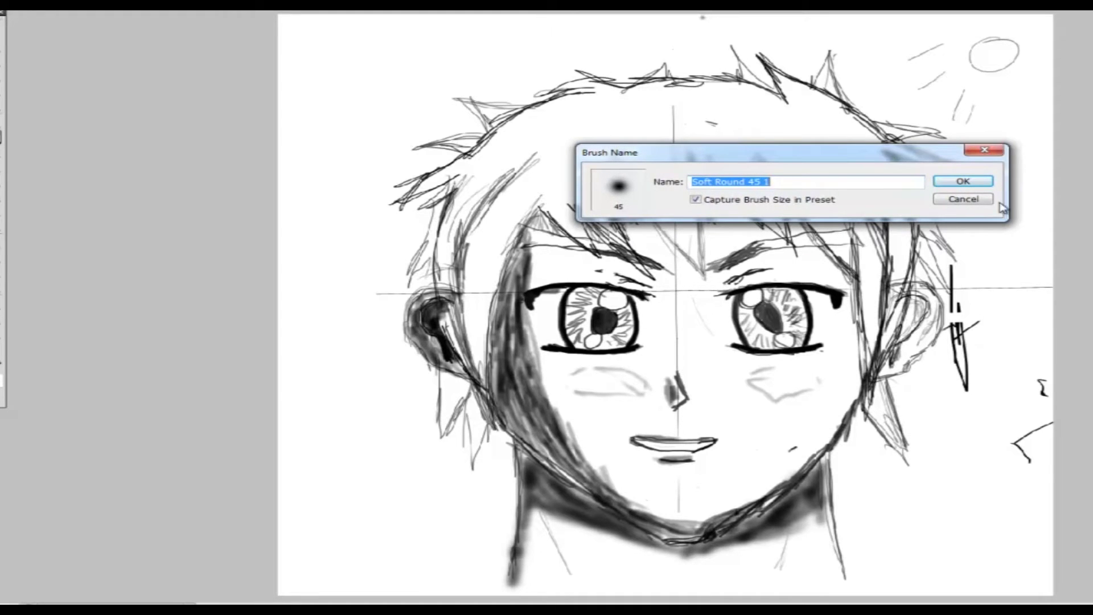
{"action": "left_click", "coordinate": [963, 199]}
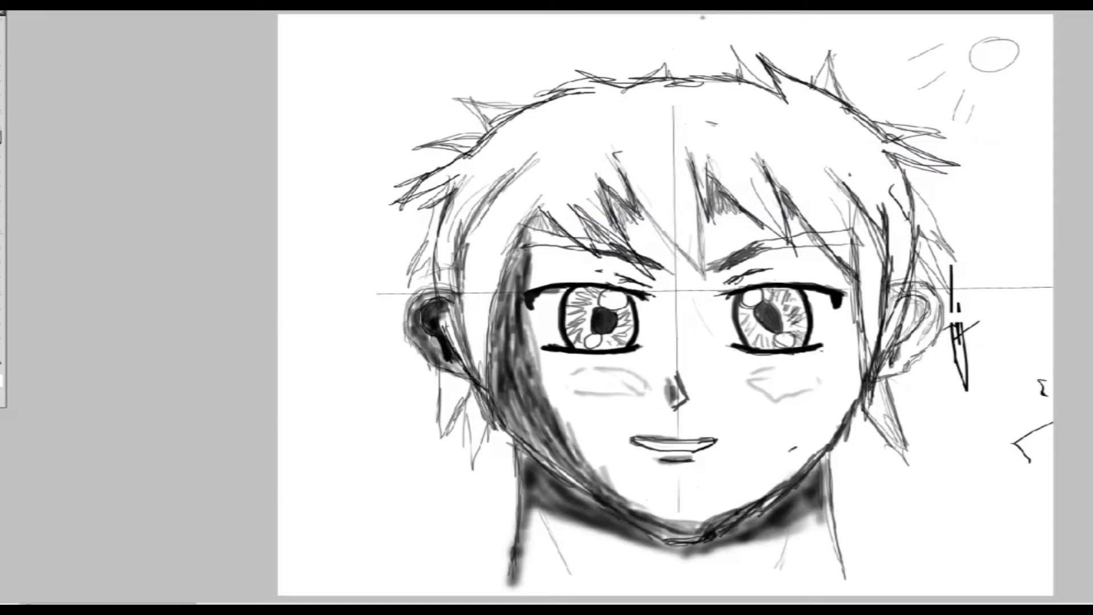
Step: Reduce the brush size and retrace the jawline on both sides of the chin
{"action": "left_click", "coordinate": [50, 11]}
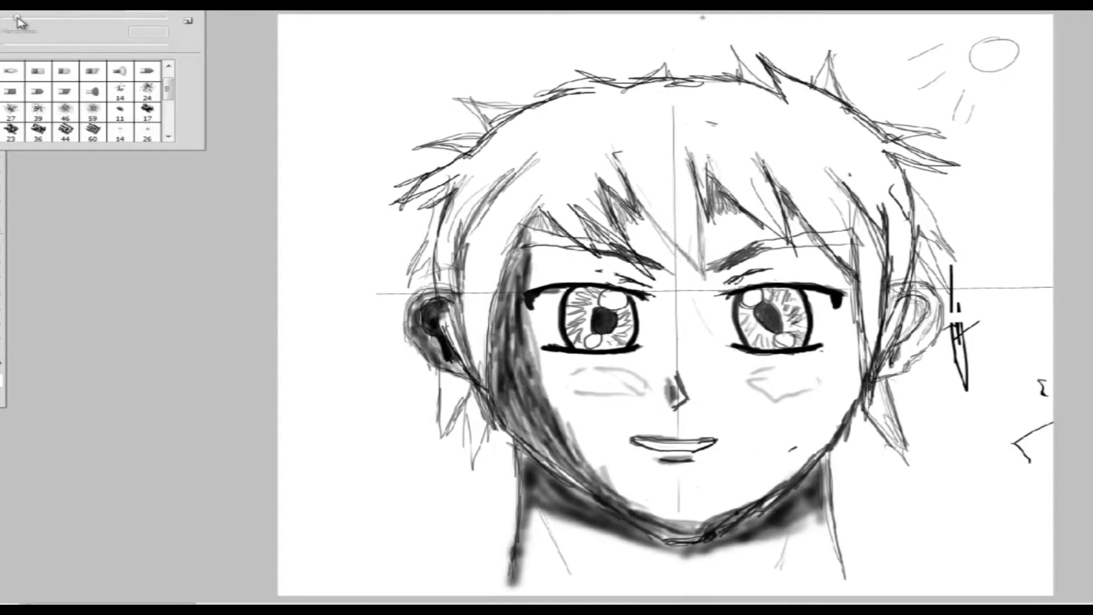
{"action": "mouse_move", "coordinate": [17, 20]}
{"action": "left_mouse_down"}
{"action": "mouse_move", "coordinate": [21, 36]}
{"action": "mouse_move", "coordinate": [7, 20]}
{"action": "left_mouse_up"}
{"action": "left_click", "coordinate": [540, 348]}
{"action": "left_click", "coordinate": [777, 206]}
{"action": "left_click_drag", "start_coordinate": [507, 425], "coordinate": [633, 524]}
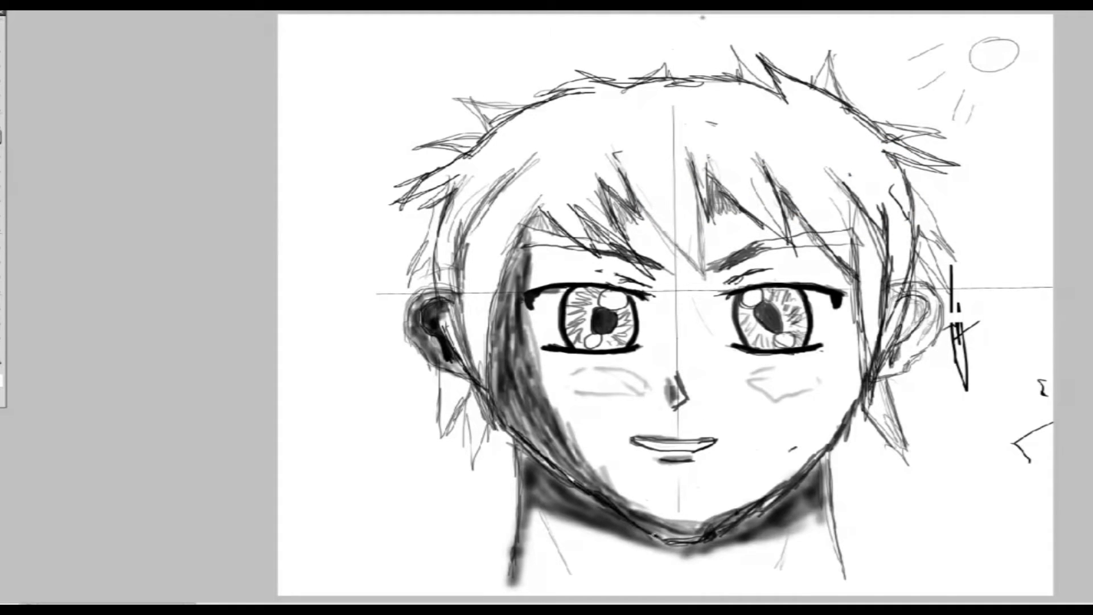
{"action": "mouse_move", "coordinate": [712, 532]}
{"action": "left_mouse_down"}
{"action": "mouse_move", "coordinate": [831, 437]}
{"action": "mouse_move", "coordinate": [809, 464]}
{"action": "left_mouse_up"}
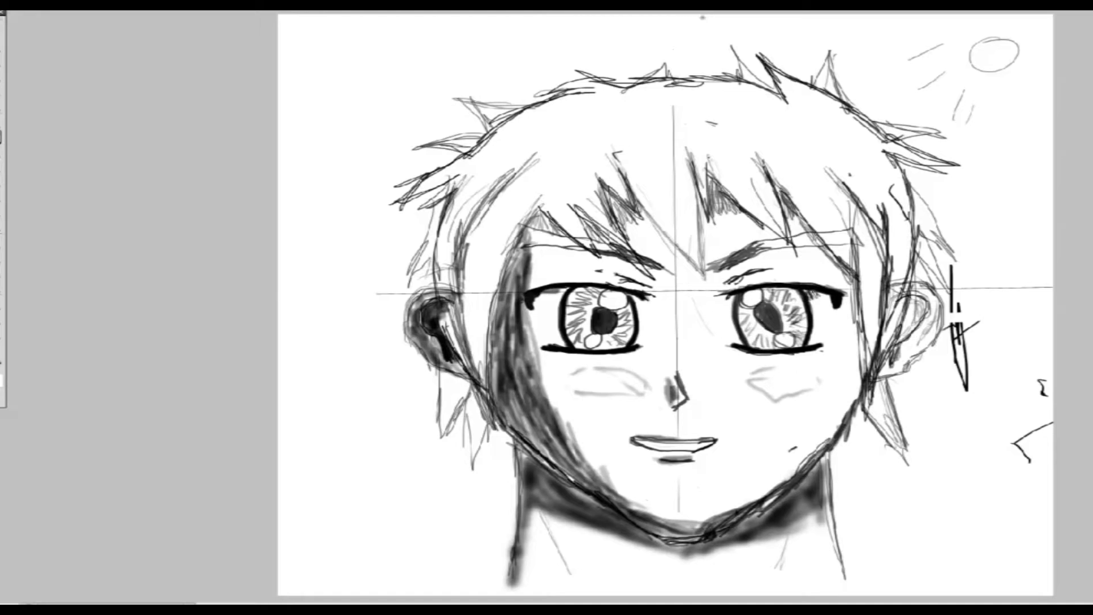
Step: Thicken and darken the upper eyelid lines of both eyes with short brush strokes
{"action": "left_click_drag", "start_coordinate": [813, 293], "coordinate": [830, 300]}
{"action": "left_click_drag", "start_coordinate": [742, 295], "coordinate": [781, 288]}
{"action": "mouse_move", "coordinate": [527, 304]}
{"action": "left_mouse_down"}
{"action": "mouse_move", "coordinate": [566, 289]}
{"action": "mouse_move", "coordinate": [633, 296]}
{"action": "mouse_move", "coordinate": [572, 290]}
{"action": "left_mouse_up"}
{"action": "left_click_drag", "start_coordinate": [771, 290], "coordinate": [747, 293]}
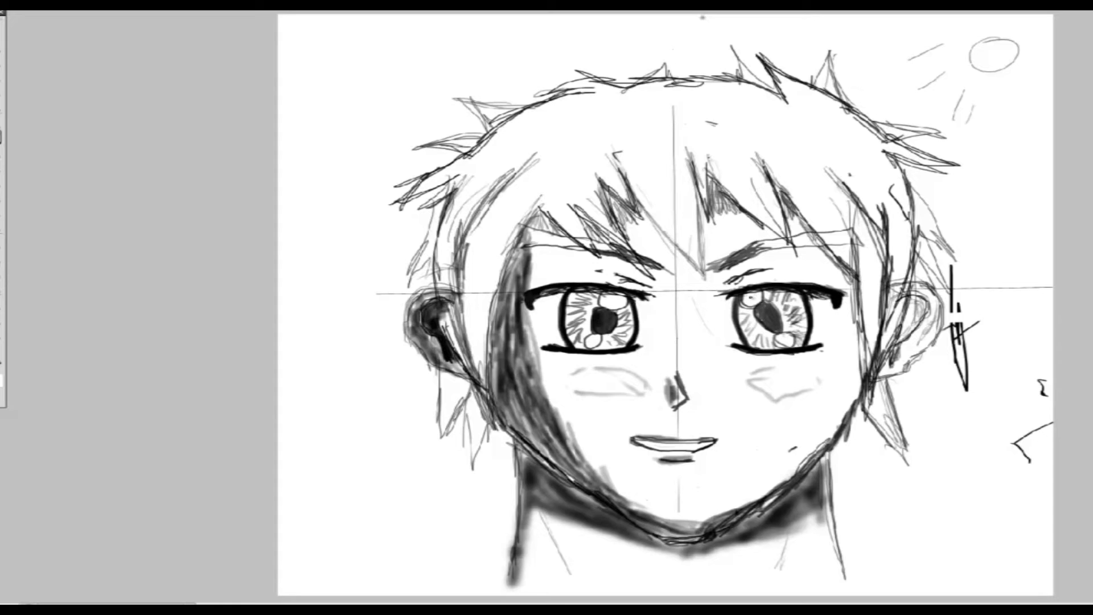
Step: Undo the stray stroke on the cheek and darken the neck outlines, retracing the right neck line from the jaw down
{"action": "left_click_drag", "start_coordinate": [750, 370], "coordinate": [736, 396]}
{"action": "key", "text": "ctrl+z"}
{"action": "left_click_drag", "start_coordinate": [831, 463], "coordinate": [846, 572]}
{"action": "left_click_drag", "start_coordinate": [506, 557], "coordinate": [514, 522]}
{"action": "mouse_move", "coordinate": [828, 469]}
{"action": "left_mouse_down"}
{"action": "mouse_move", "coordinate": [846, 569]}
{"action": "mouse_move", "coordinate": [837, 526]}
{"action": "mouse_move", "coordinate": [847, 578]}
{"action": "left_mouse_up"}
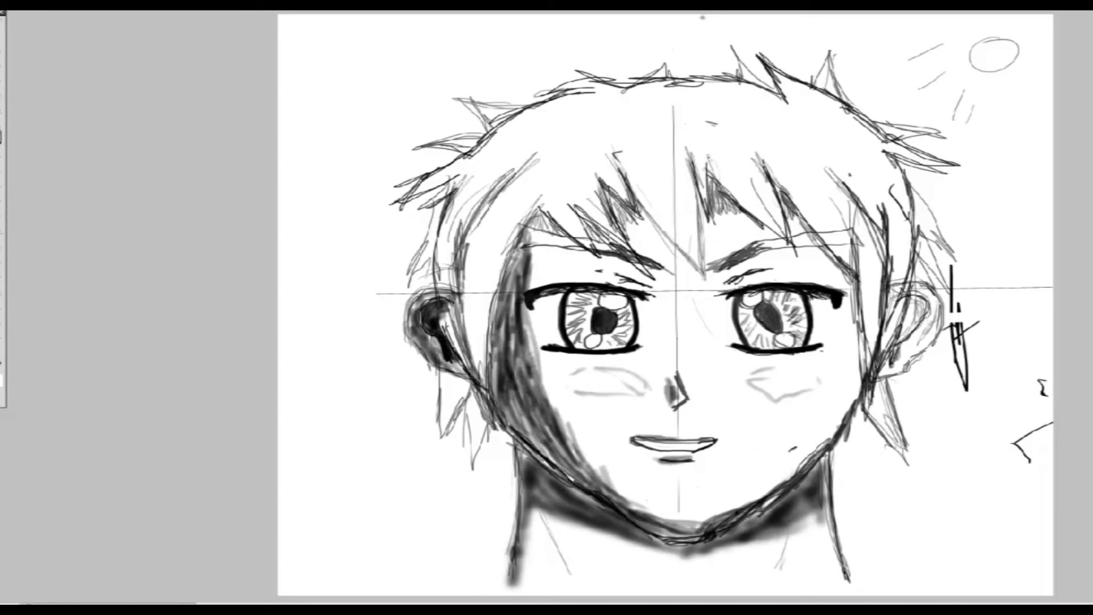
Step: Save the finished drawing
{"action": "left_click", "coordinate": [23, 6]}
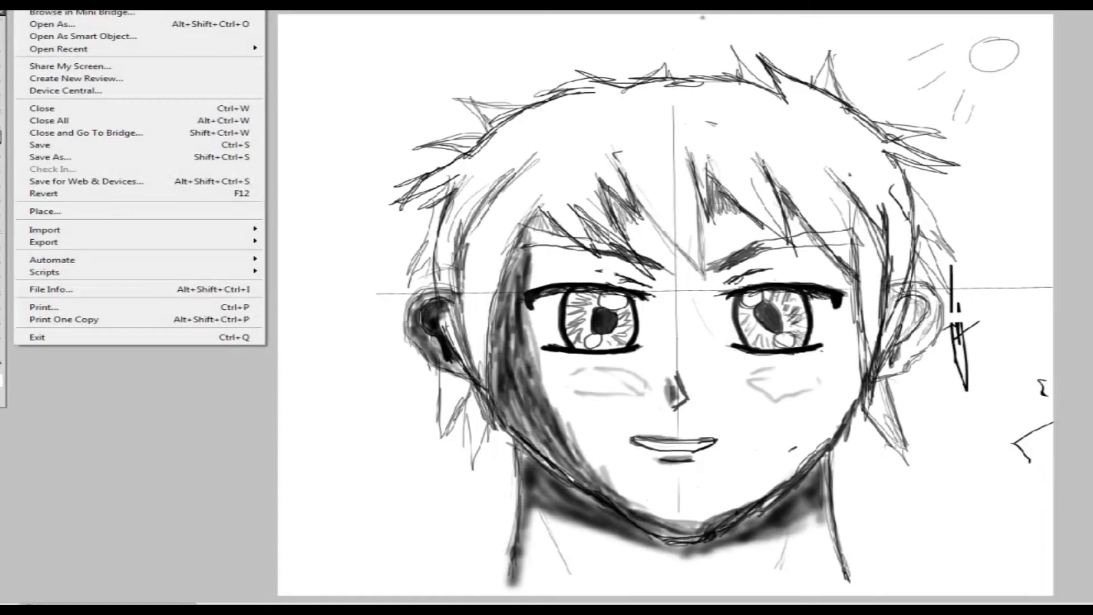
{"action": "left_click", "coordinate": [91, 150]}
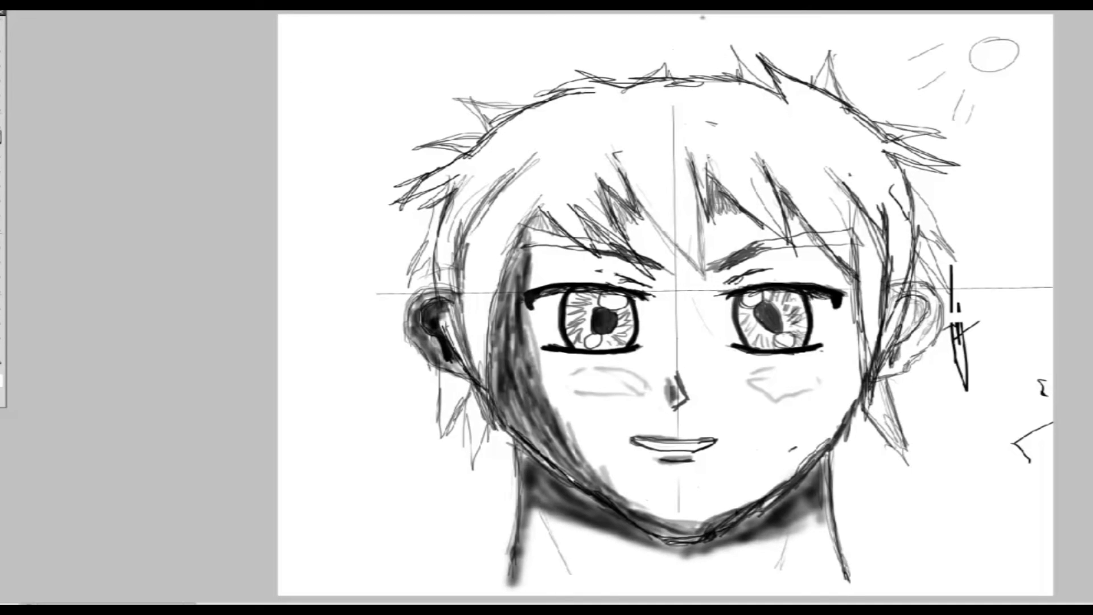
{"action": "left_click", "coordinate": [23, 6]}
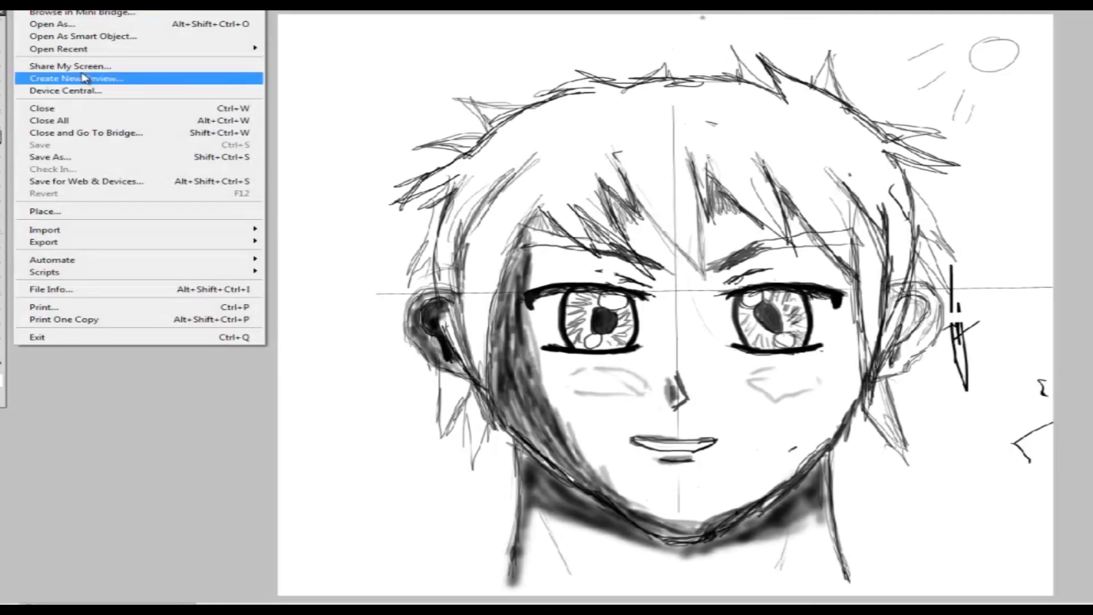
{"action": "left_click", "coordinate": [417, 50]}
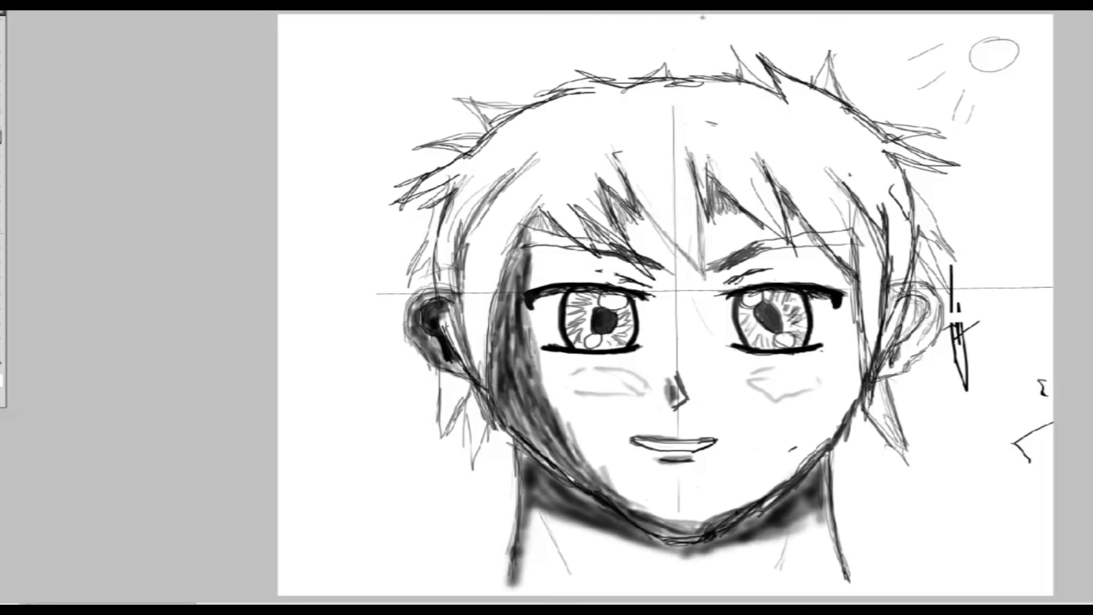
{"action": "key", "text": "alt+f"}
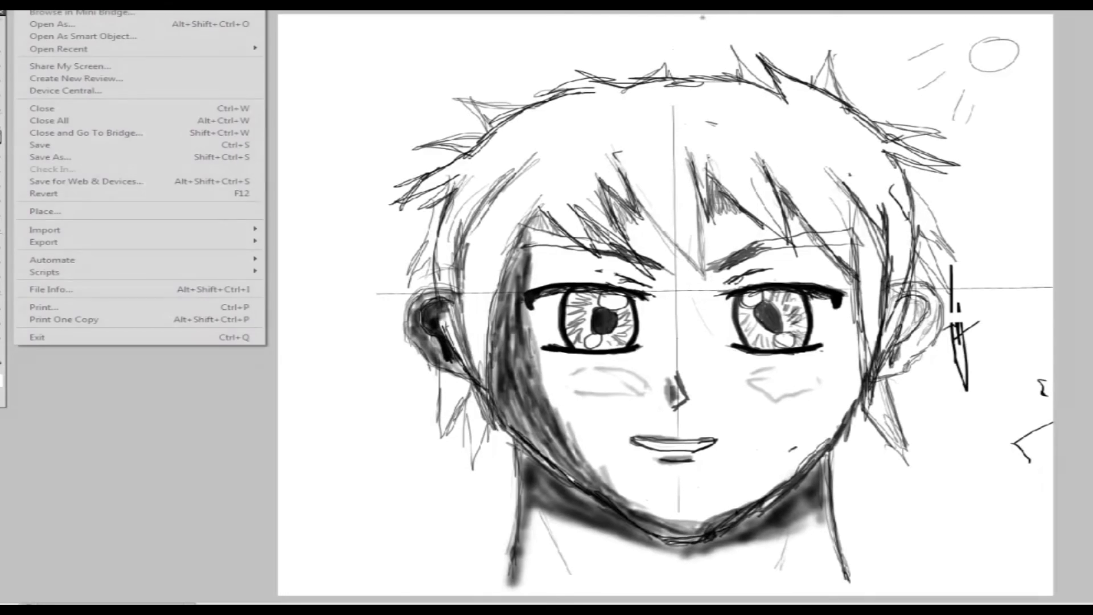